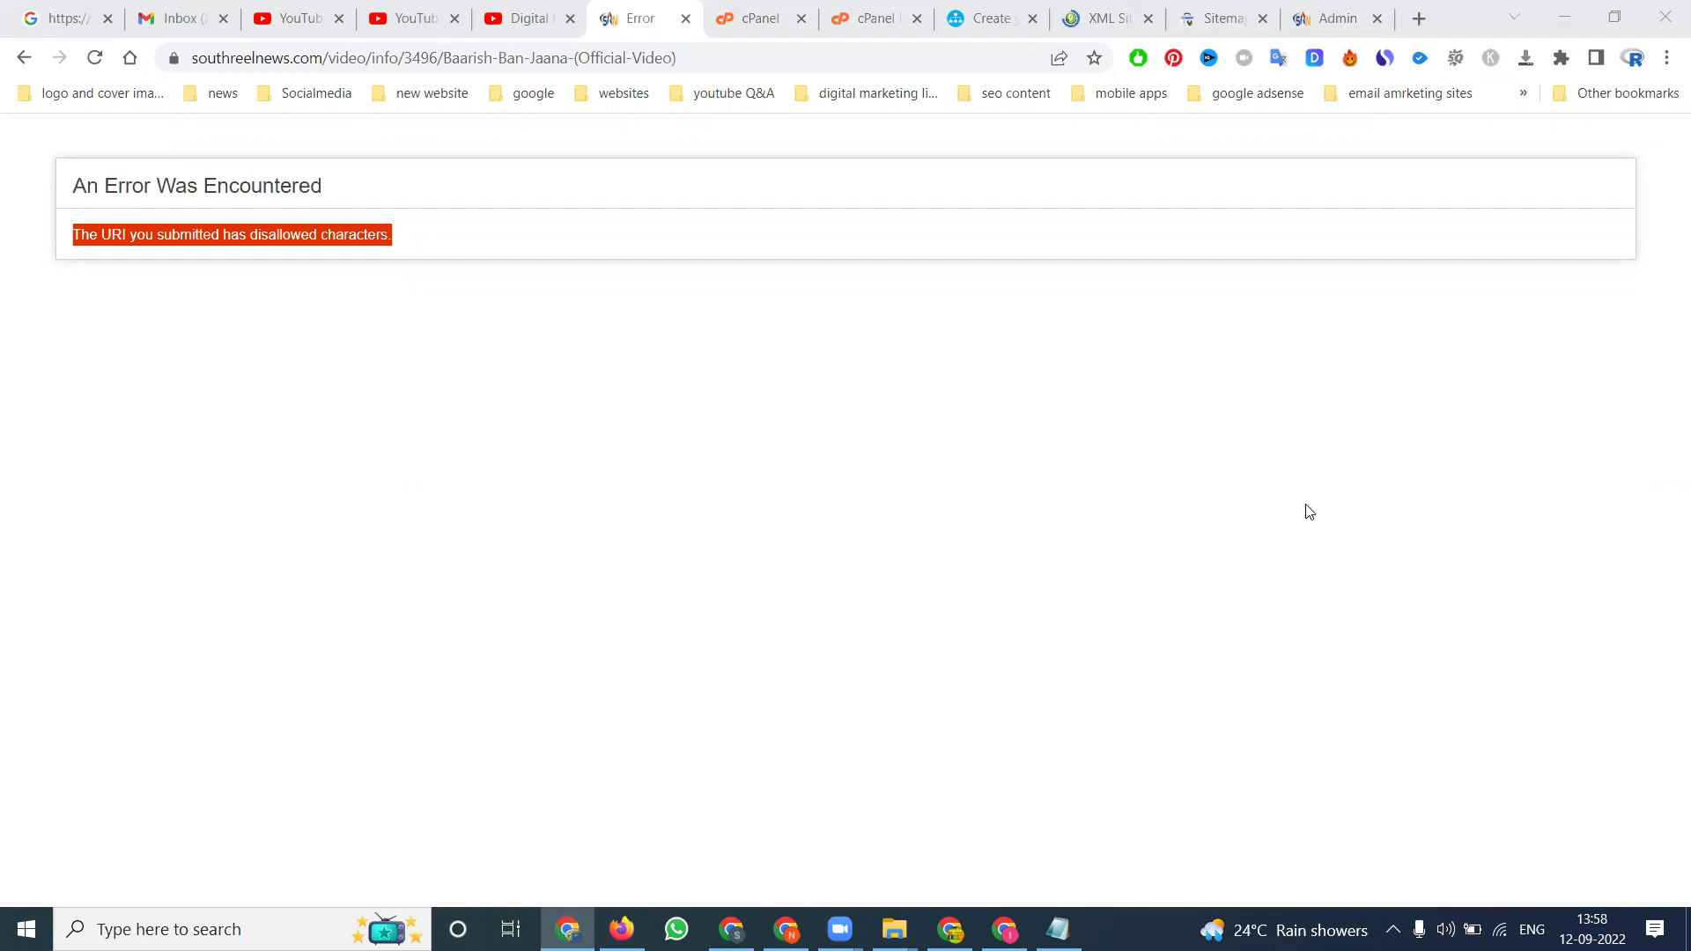
# - Return to the southreelnews error page and select the failing video page's URL
pyautogui.click(519, 11)
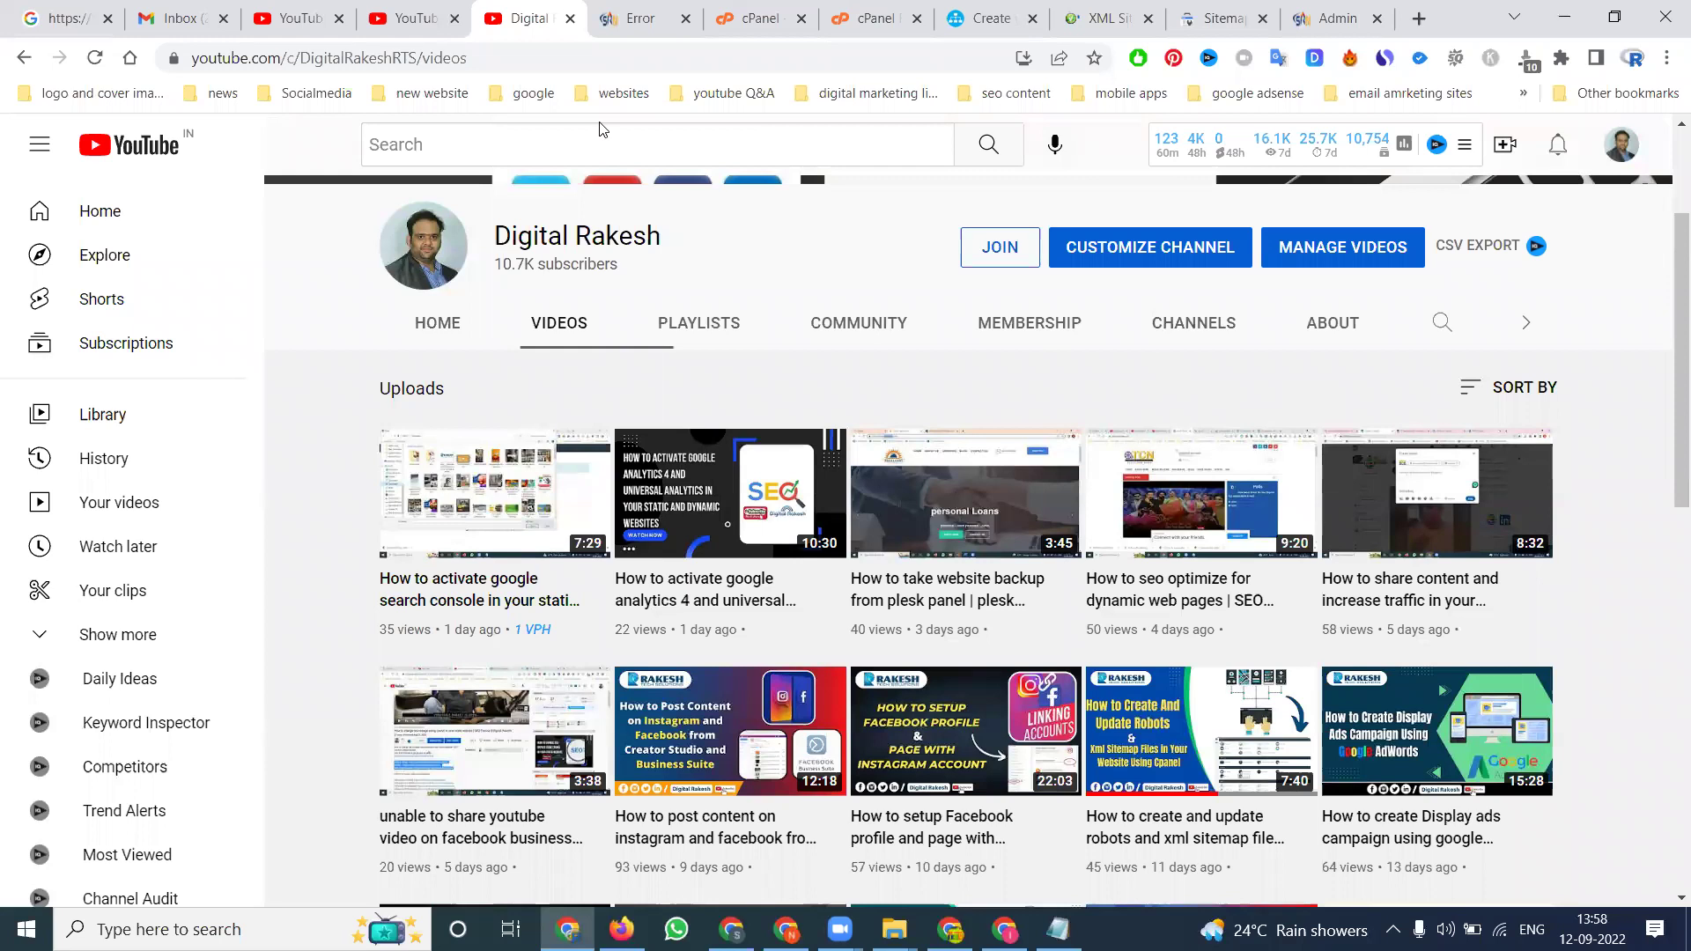
pyautogui.click(639, 27)
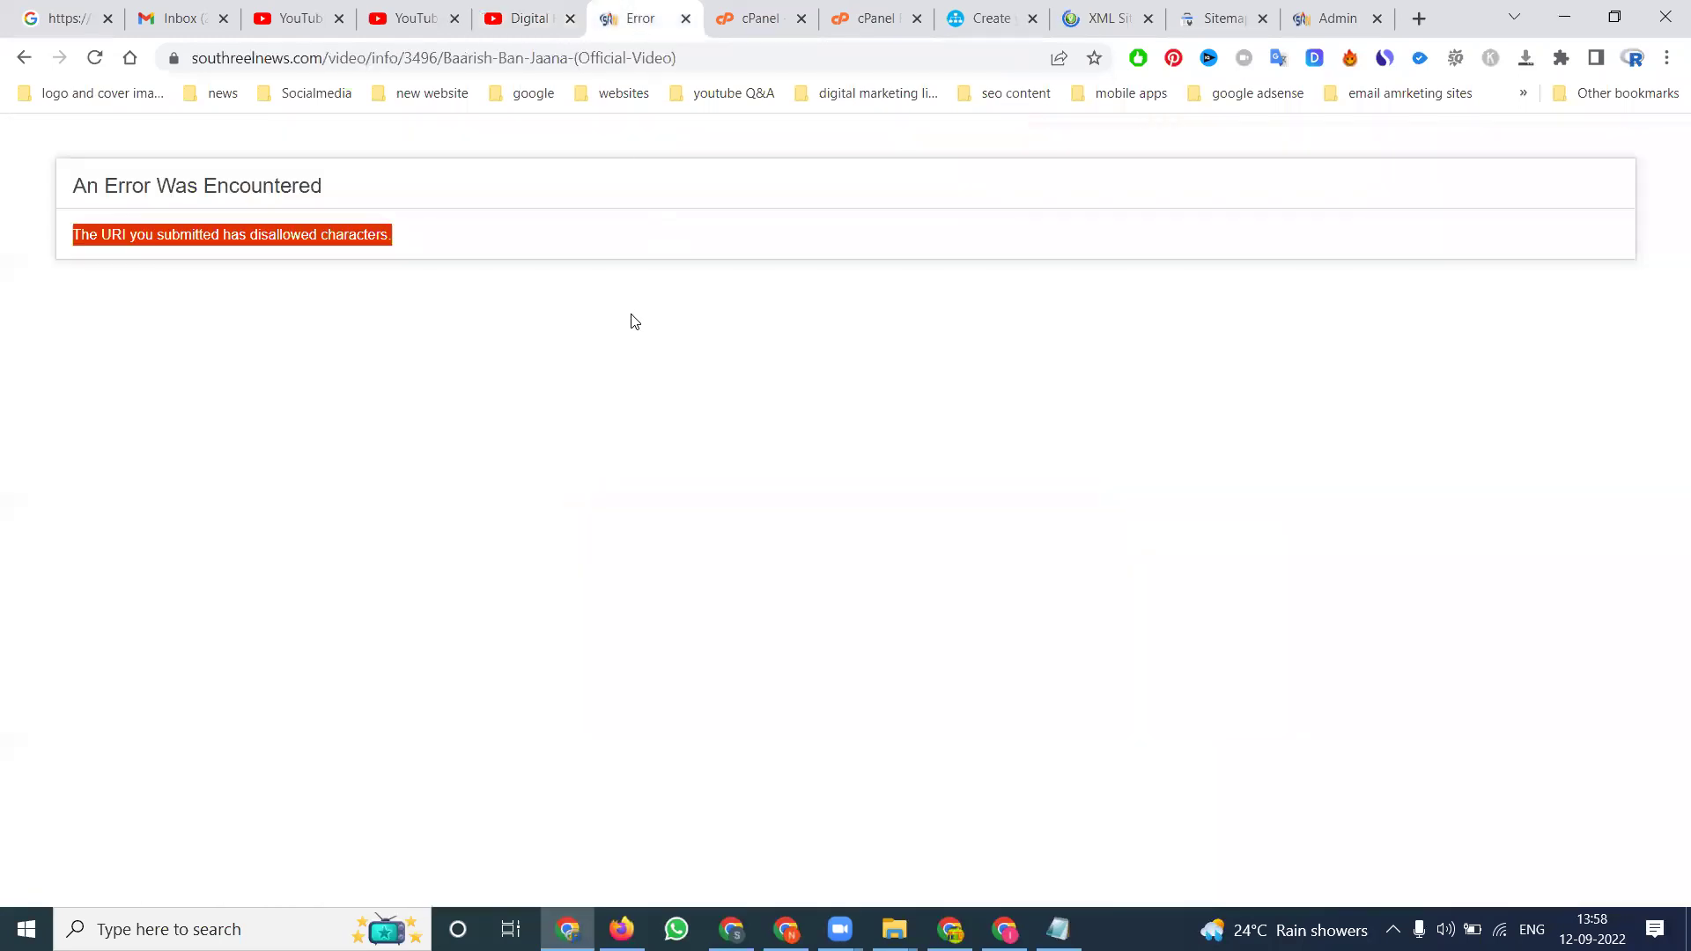
pyautogui.click(588, 63)
pyautogui.hotkey('ctrl', 'c')
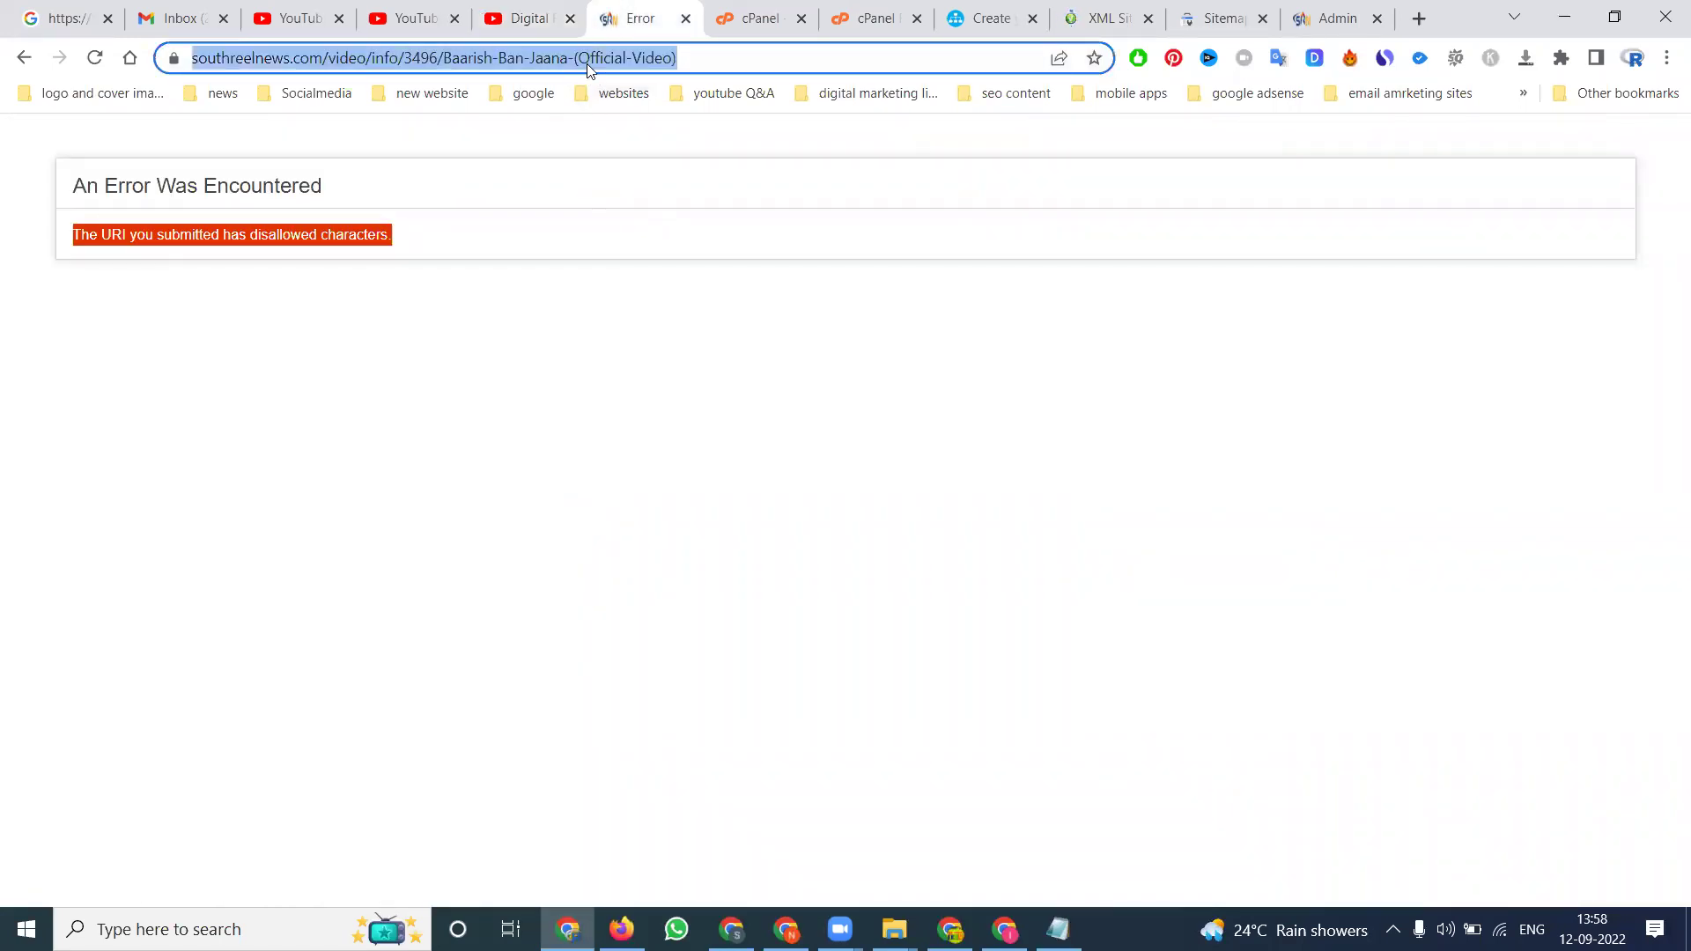
# - Paste the URL into a new Notepad note and highlight the '(' before Official
pyautogui.press('super+r')
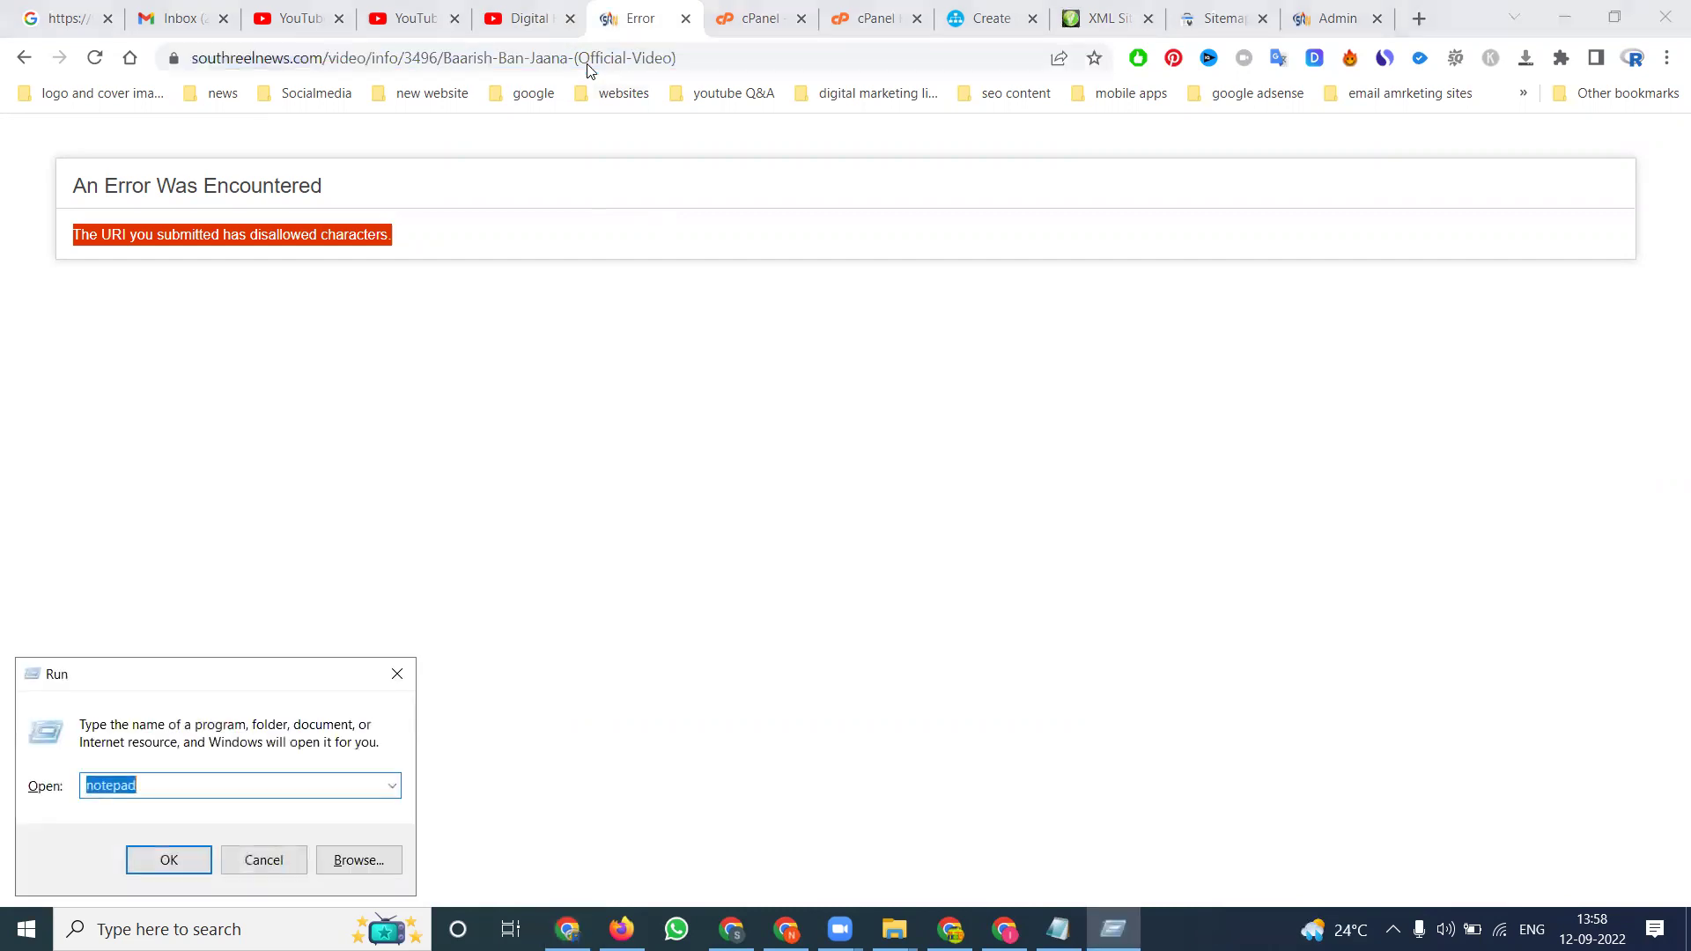
pyautogui.press('Return')
pyautogui.hotkey('ctrl', 'v')
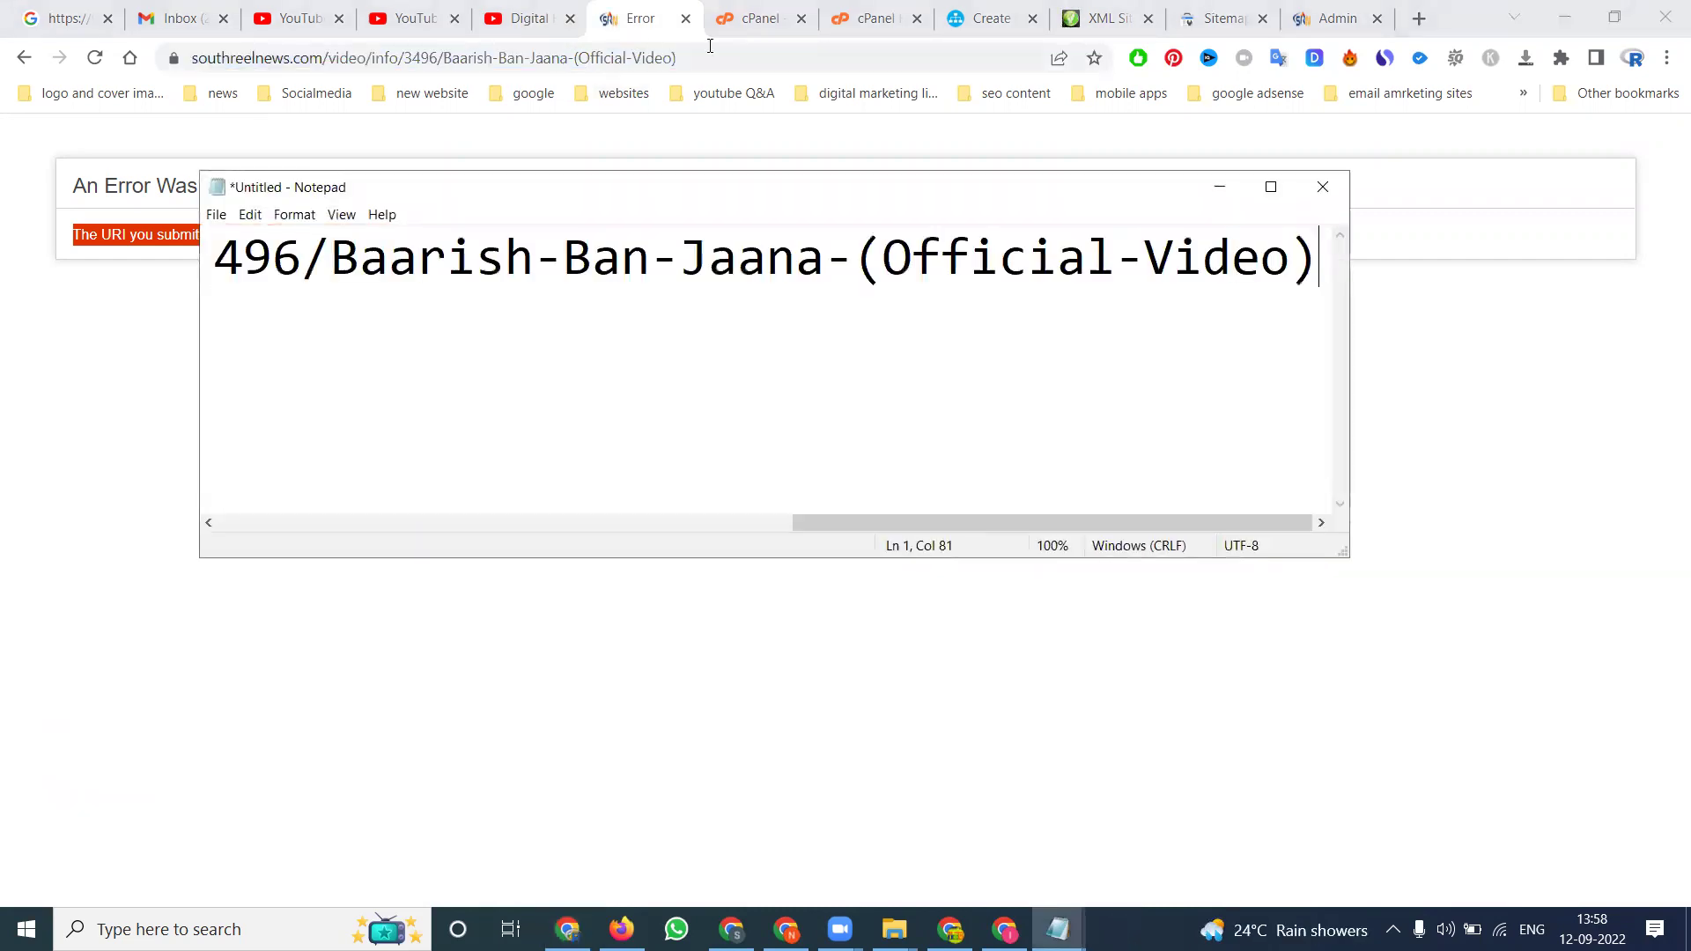
pyautogui.moveTo(883, 258); pyautogui.dragTo(855, 258)
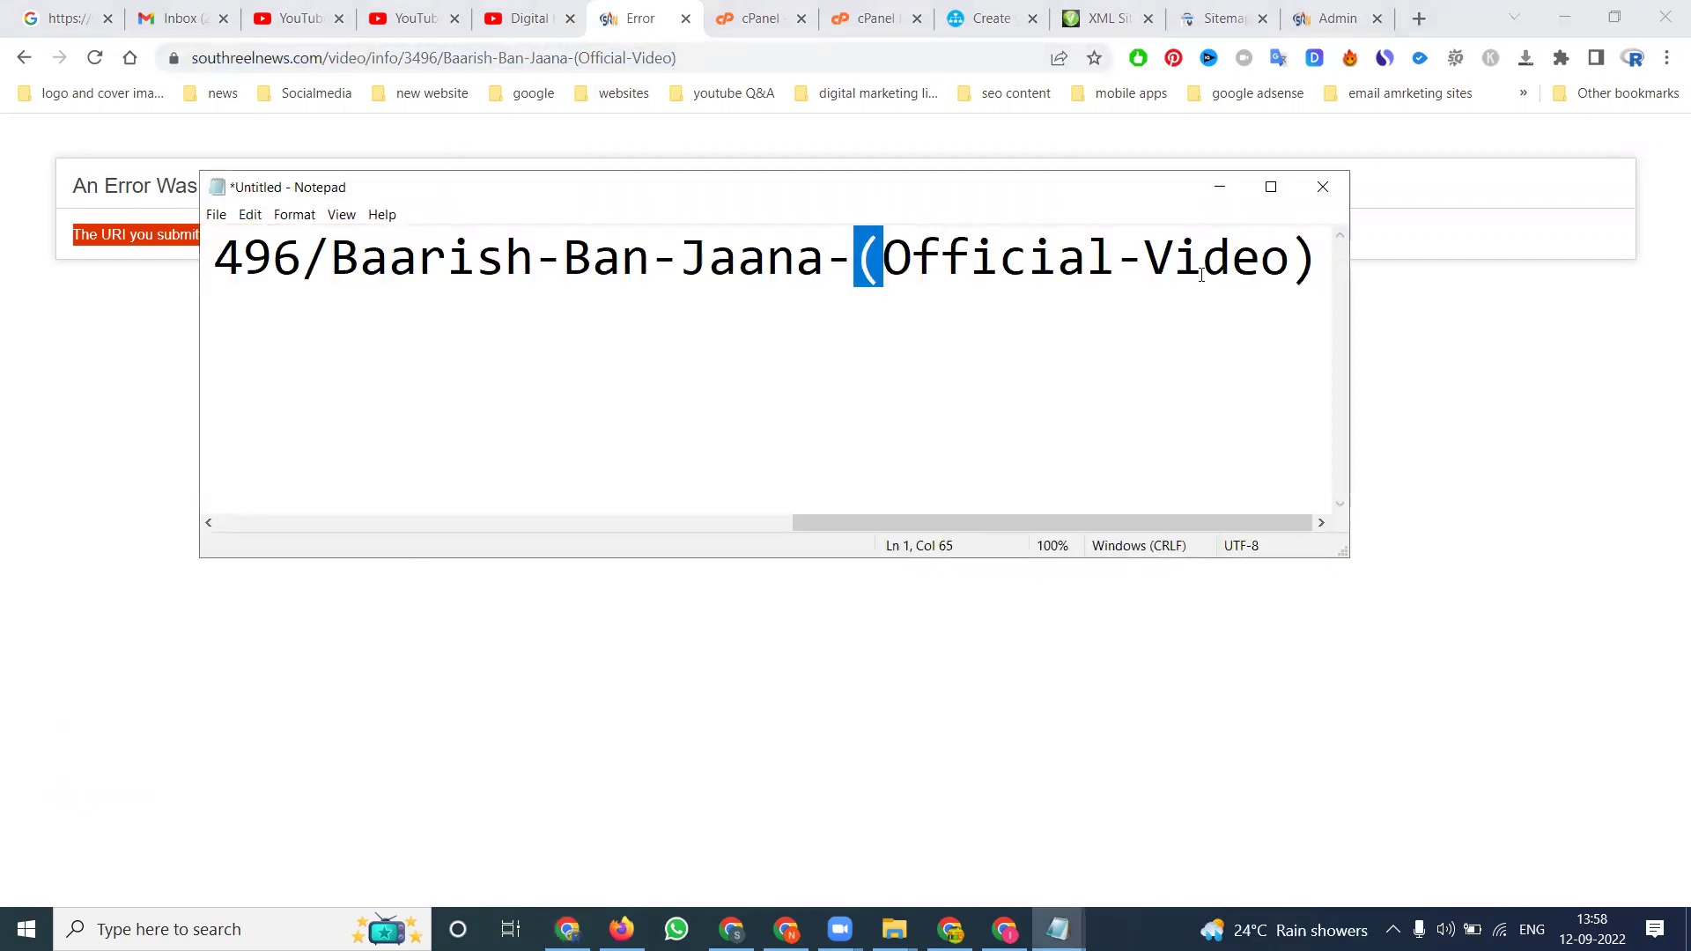
pyautogui.click(1240, 194)
# - Go to the list of videos in the southreelnews admin panel
pyautogui.click(1334, 17)
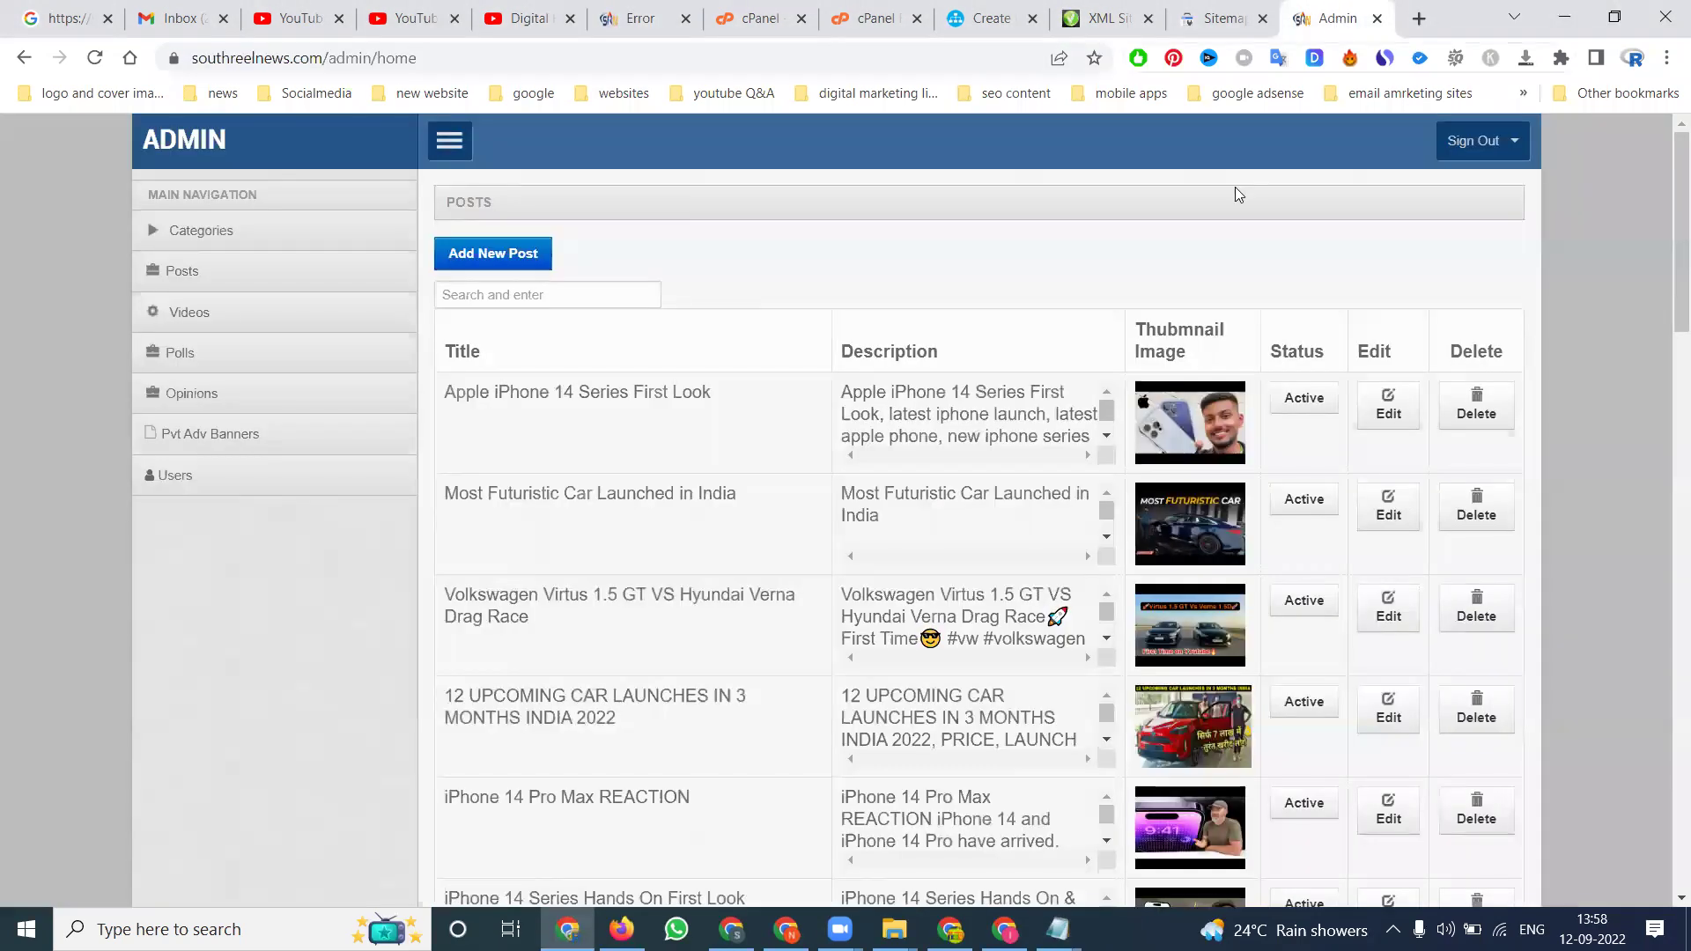
pyautogui.scroll(-8, 838, 529)
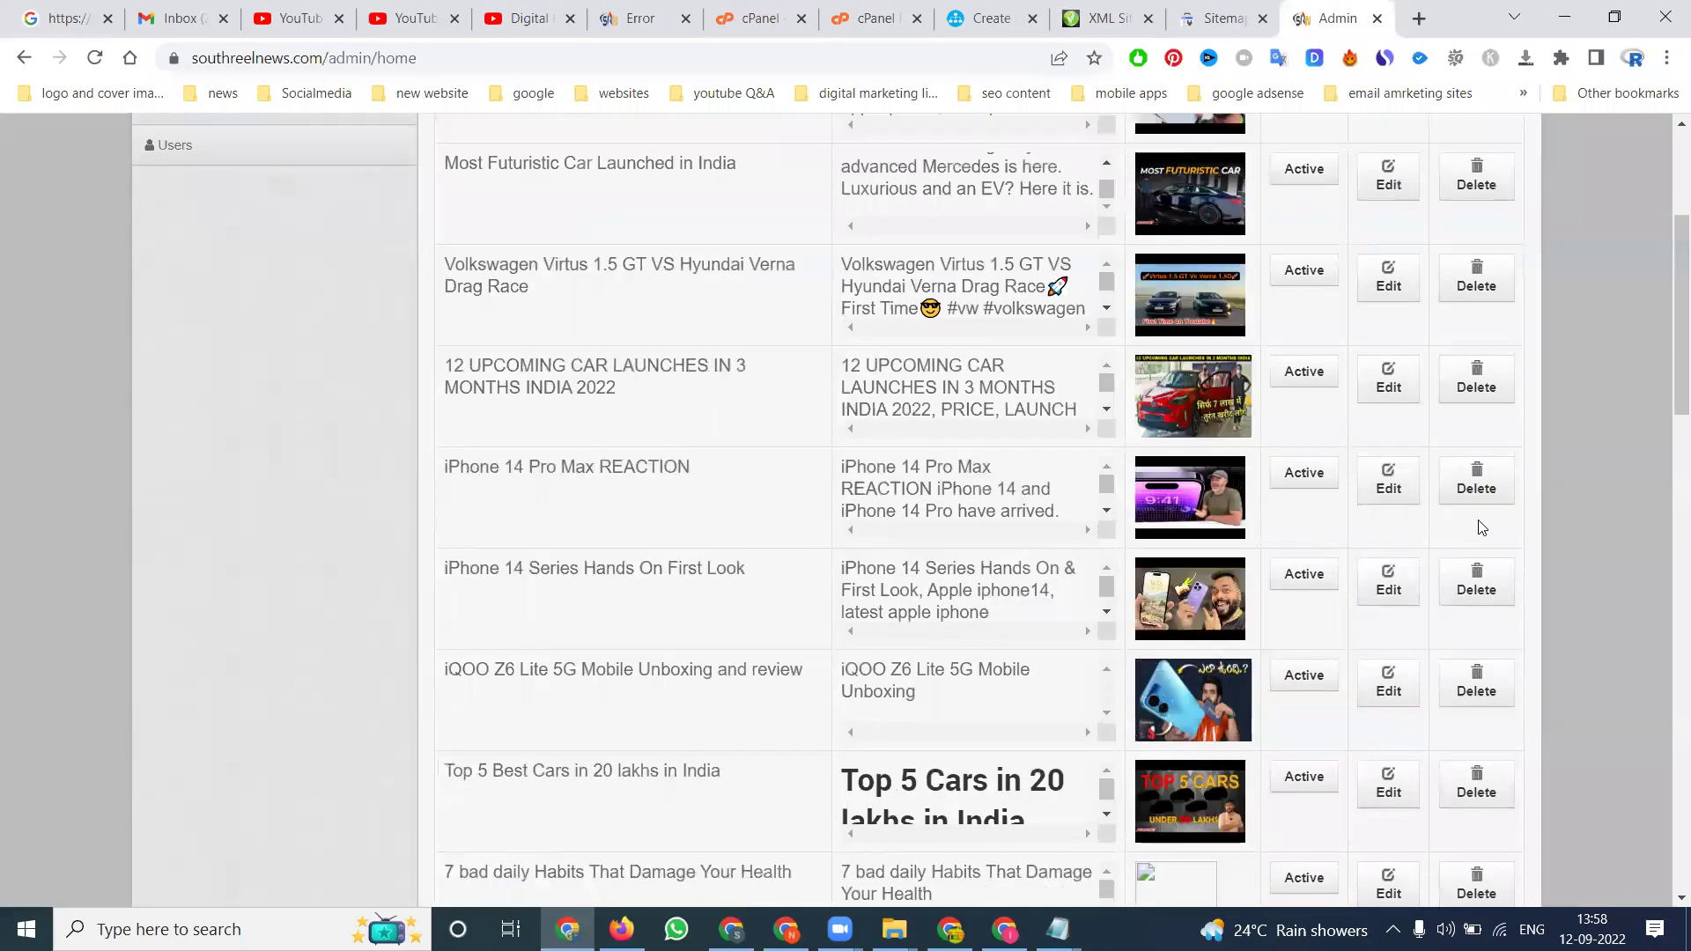
pyautogui.scroll(-2, 1485, 528)
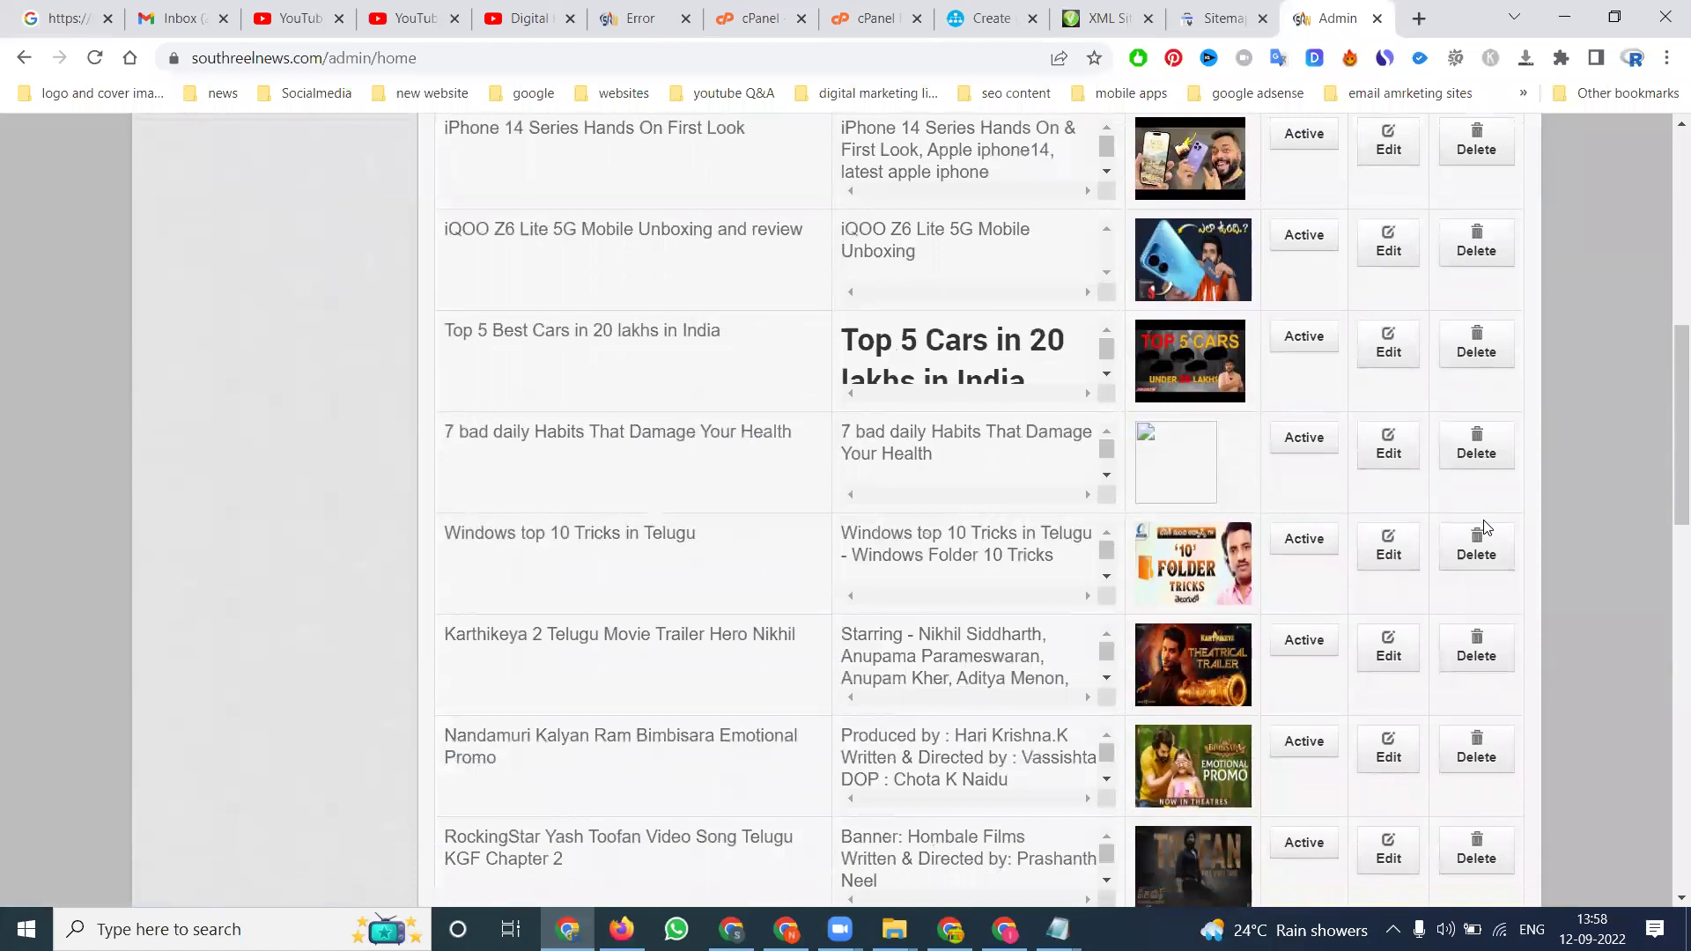
pyautogui.scroll(6, 1576, 523)
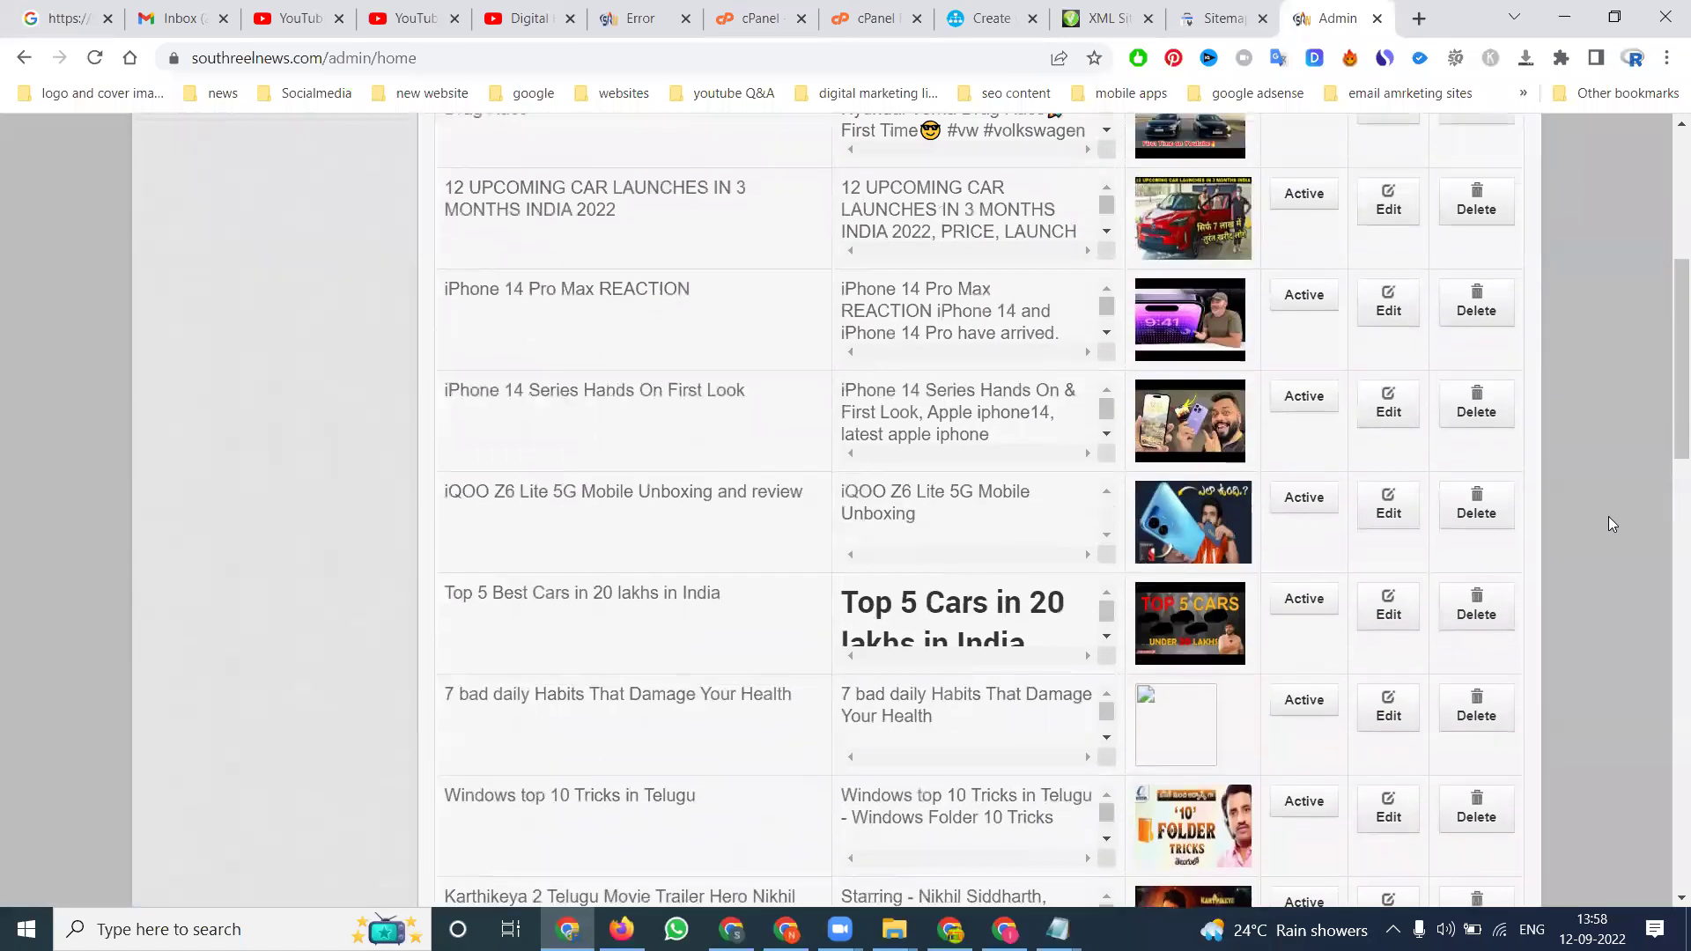
pyautogui.scroll(3, 1468, 457)
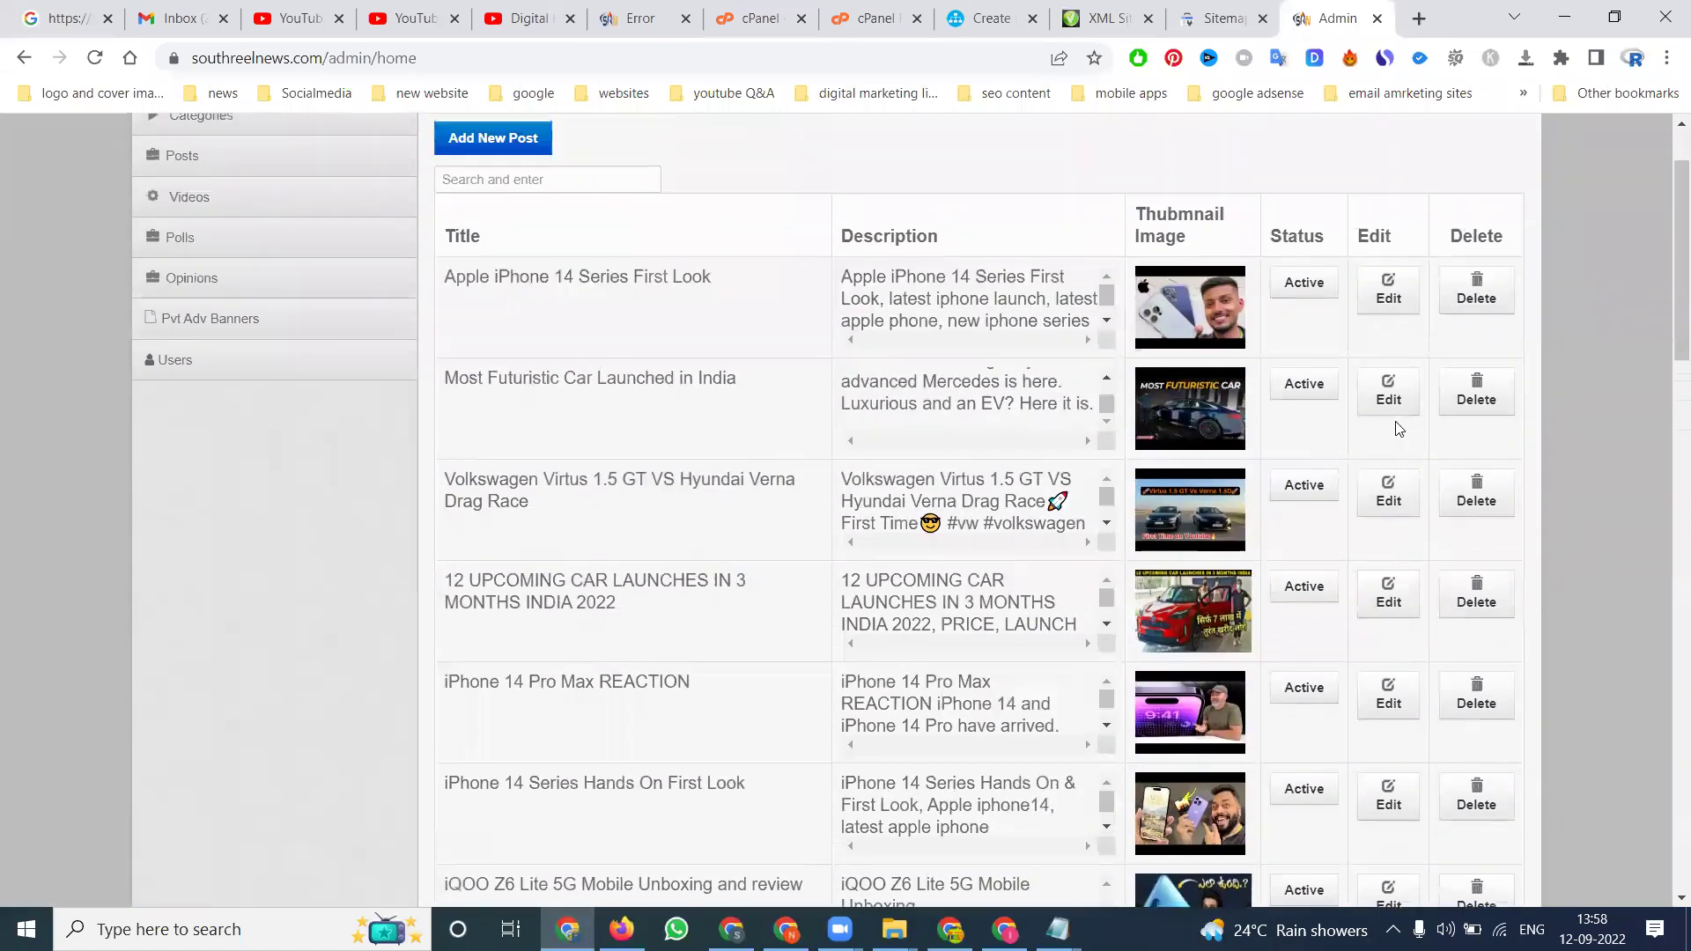
pyautogui.click(243, 326)
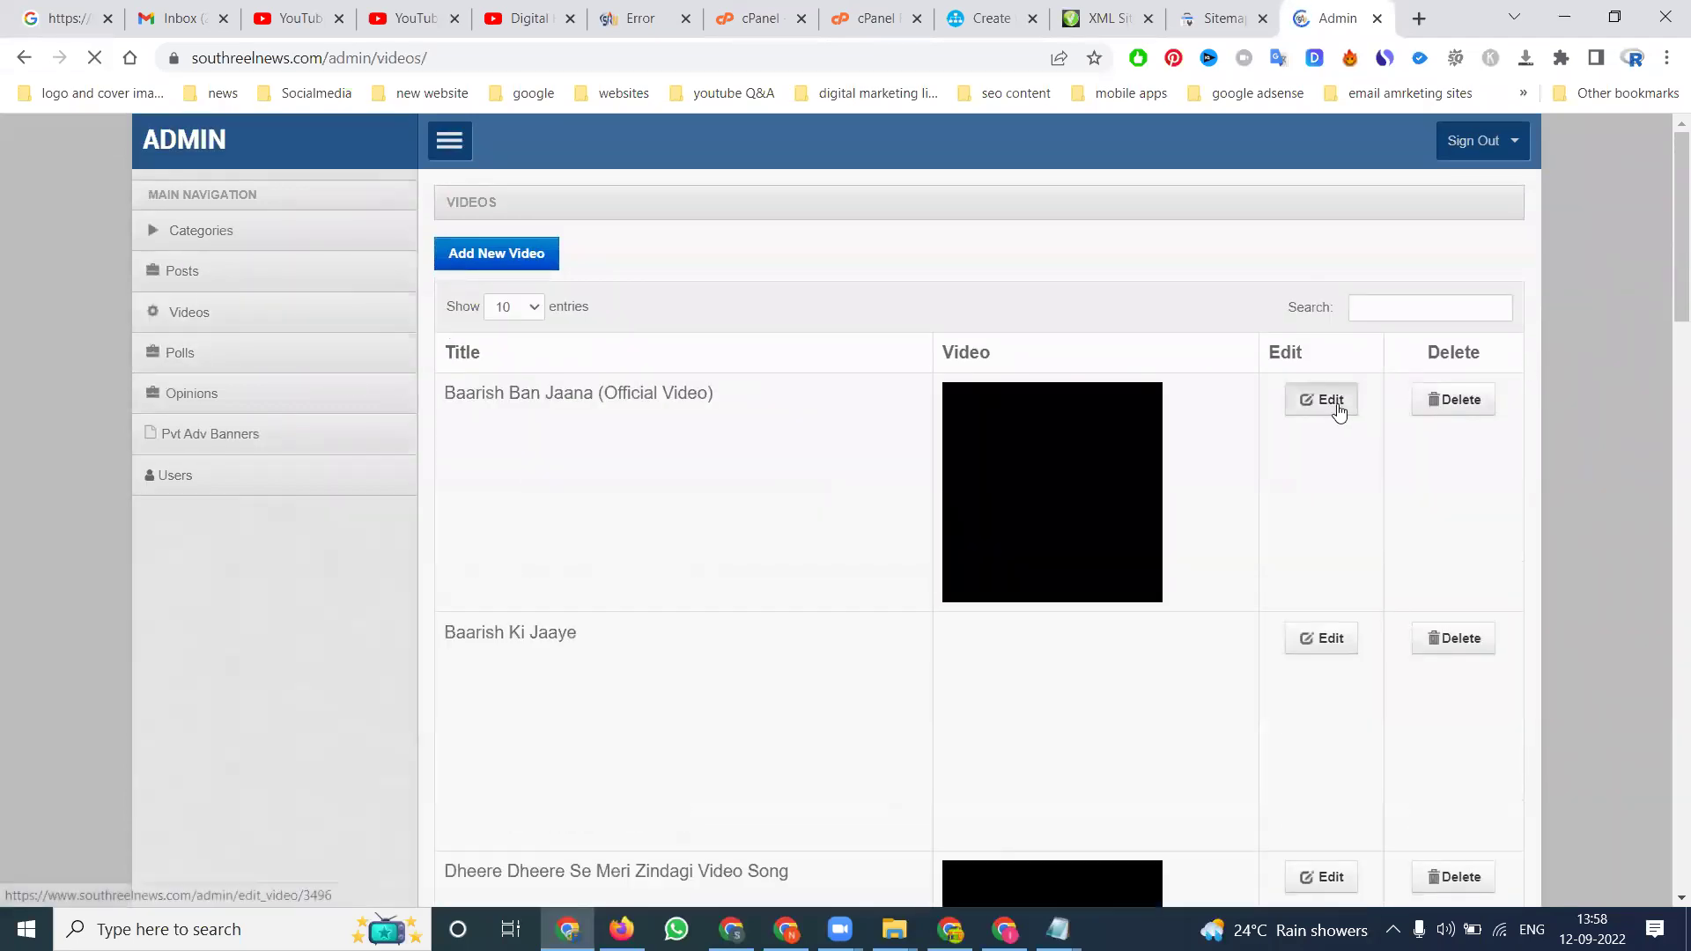
# - Delete the '(' from the Baarish Ban Jaana title, update it, and return to the error tab
pyautogui.click(1333, 403)
pyautogui.click(1018, 261)
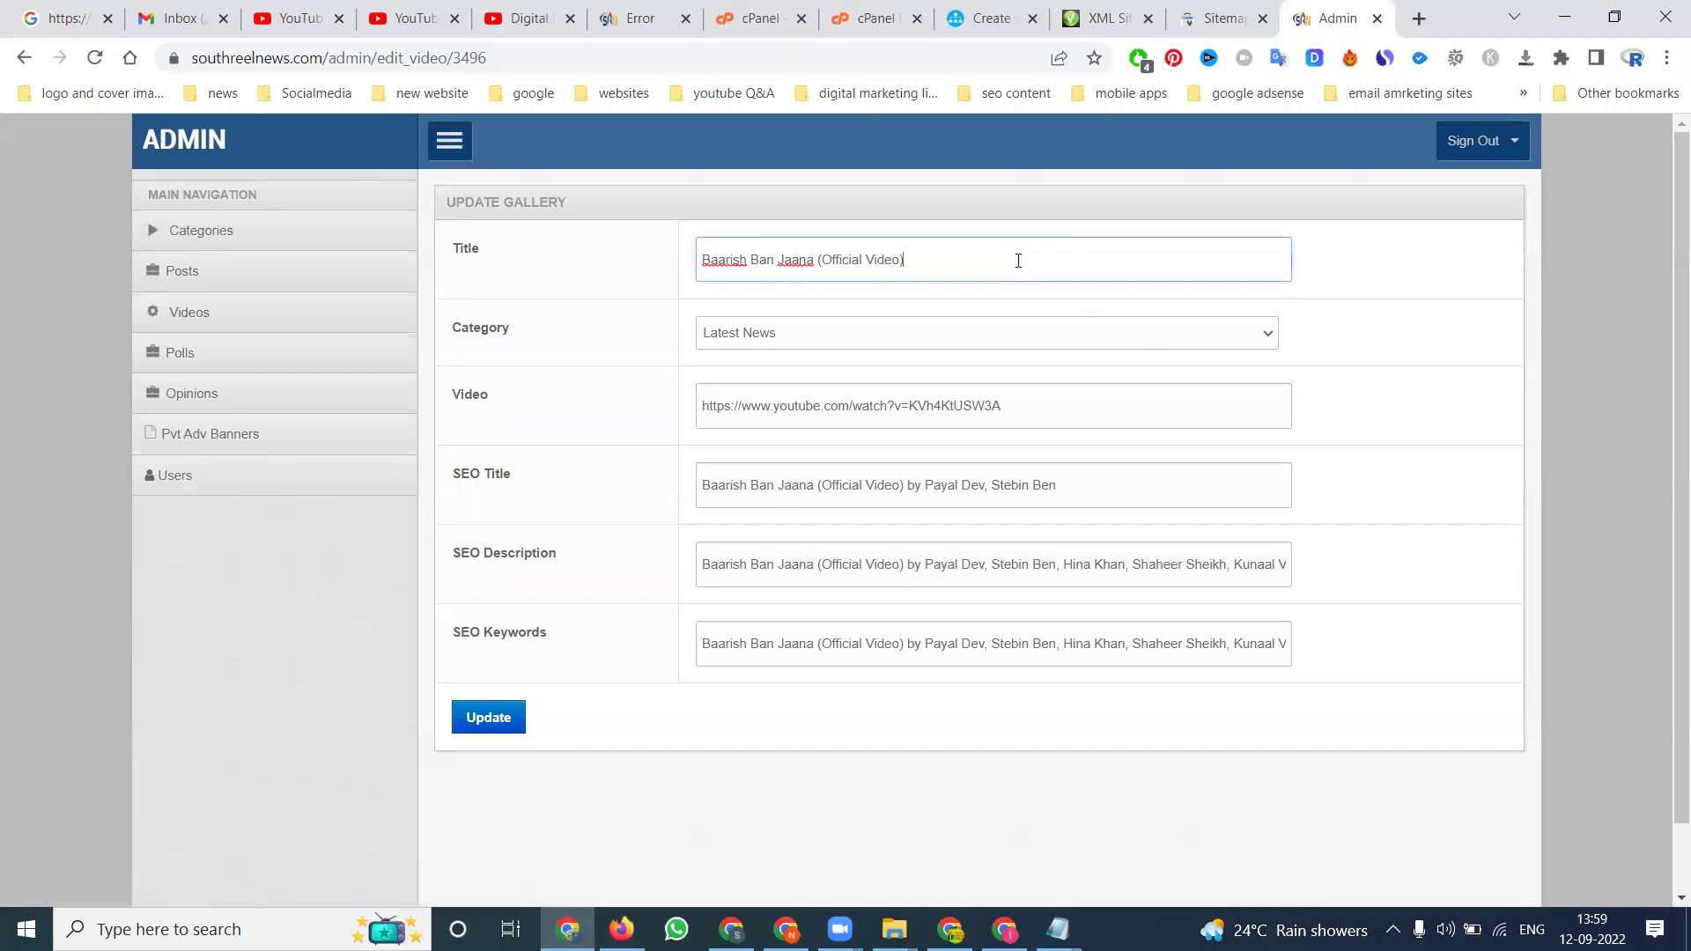
pyautogui.click(822, 262)
pyautogui.press('BackSpace')
pyautogui.click(486, 715)
pyautogui.click(620, 16)
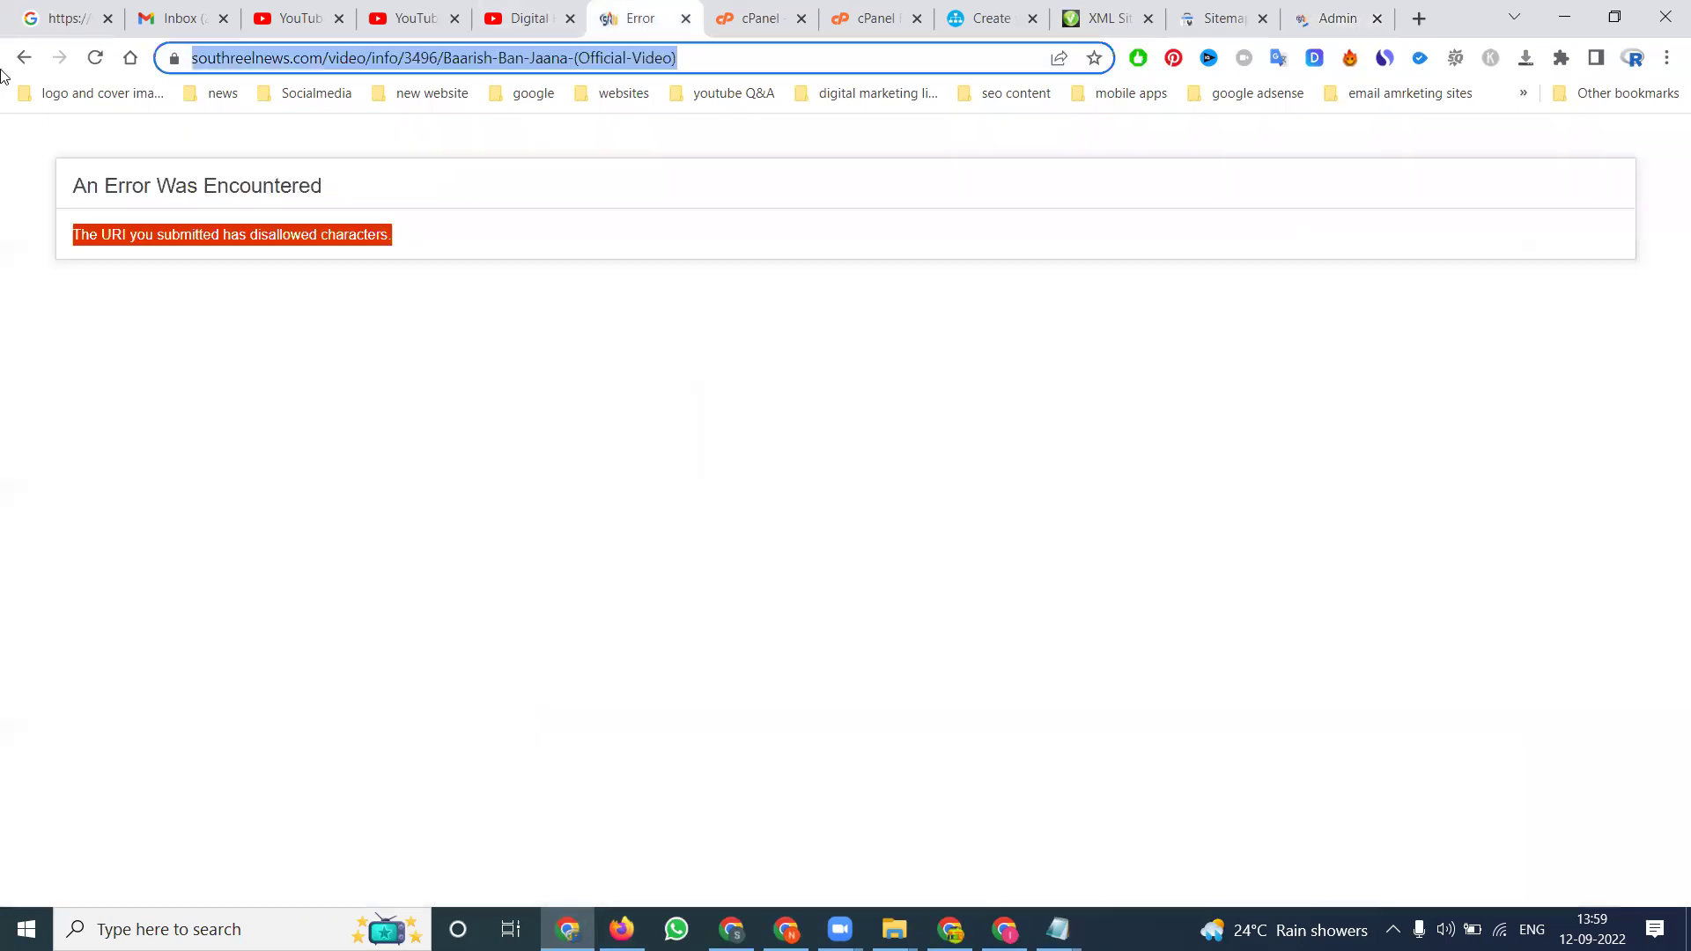
# - Go back to the homepage and advance the carousel to the Baarish Ban Jaana slide
pyautogui.click(27, 59)
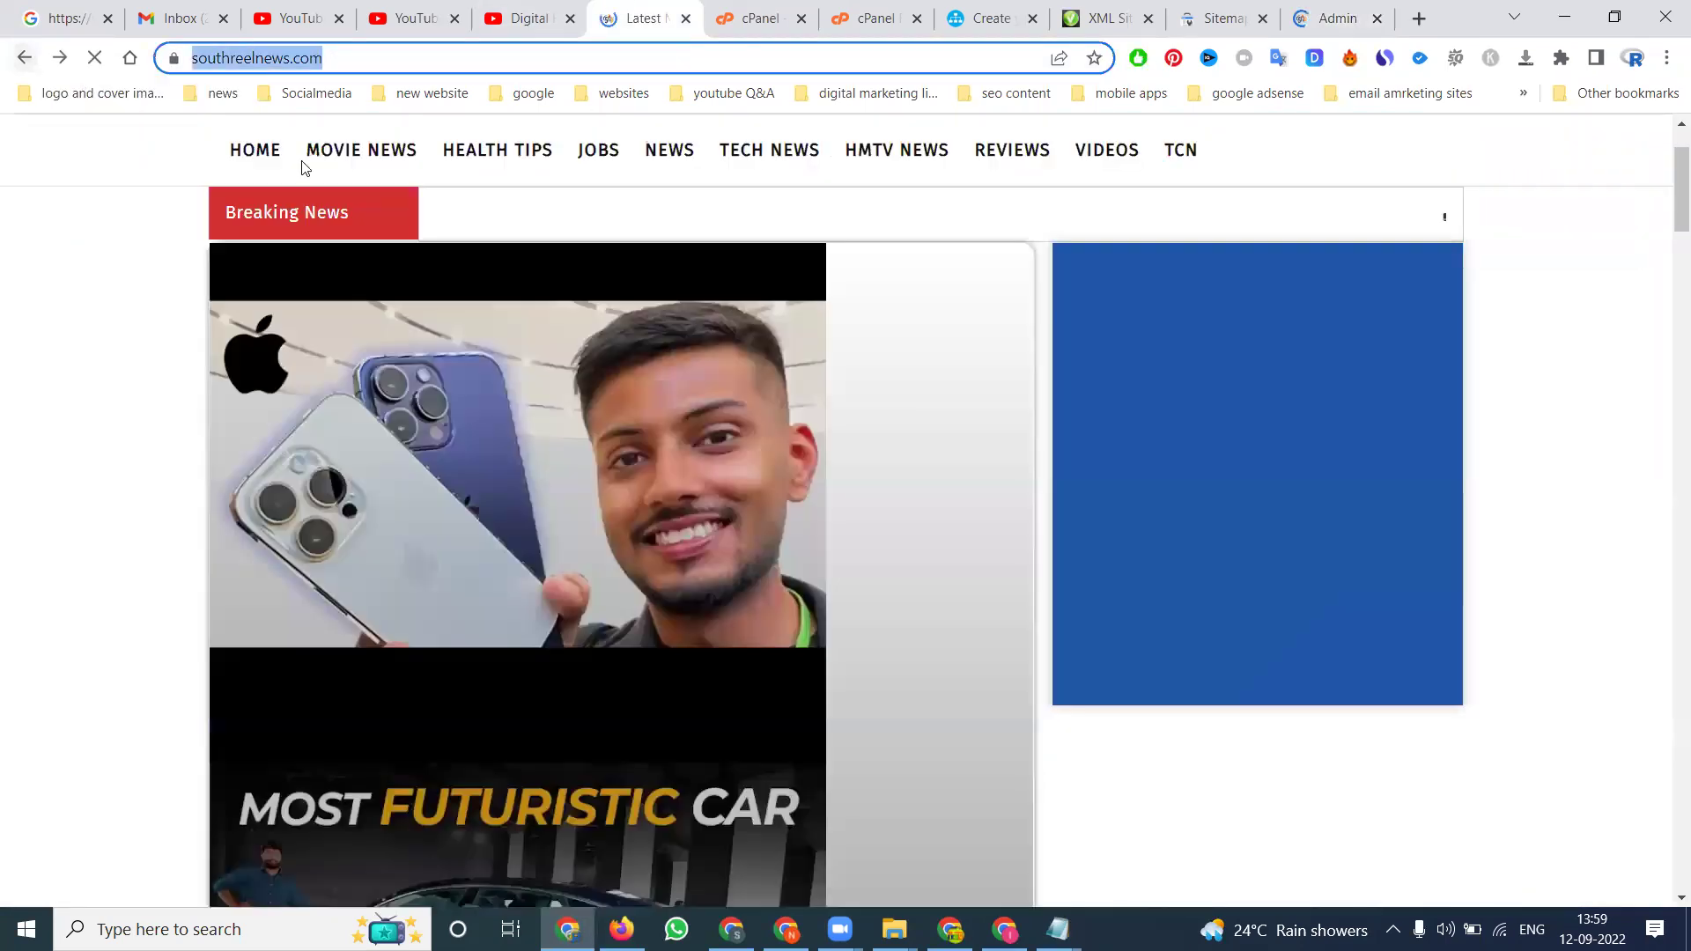
pyautogui.scroll(-2, 843, 300)
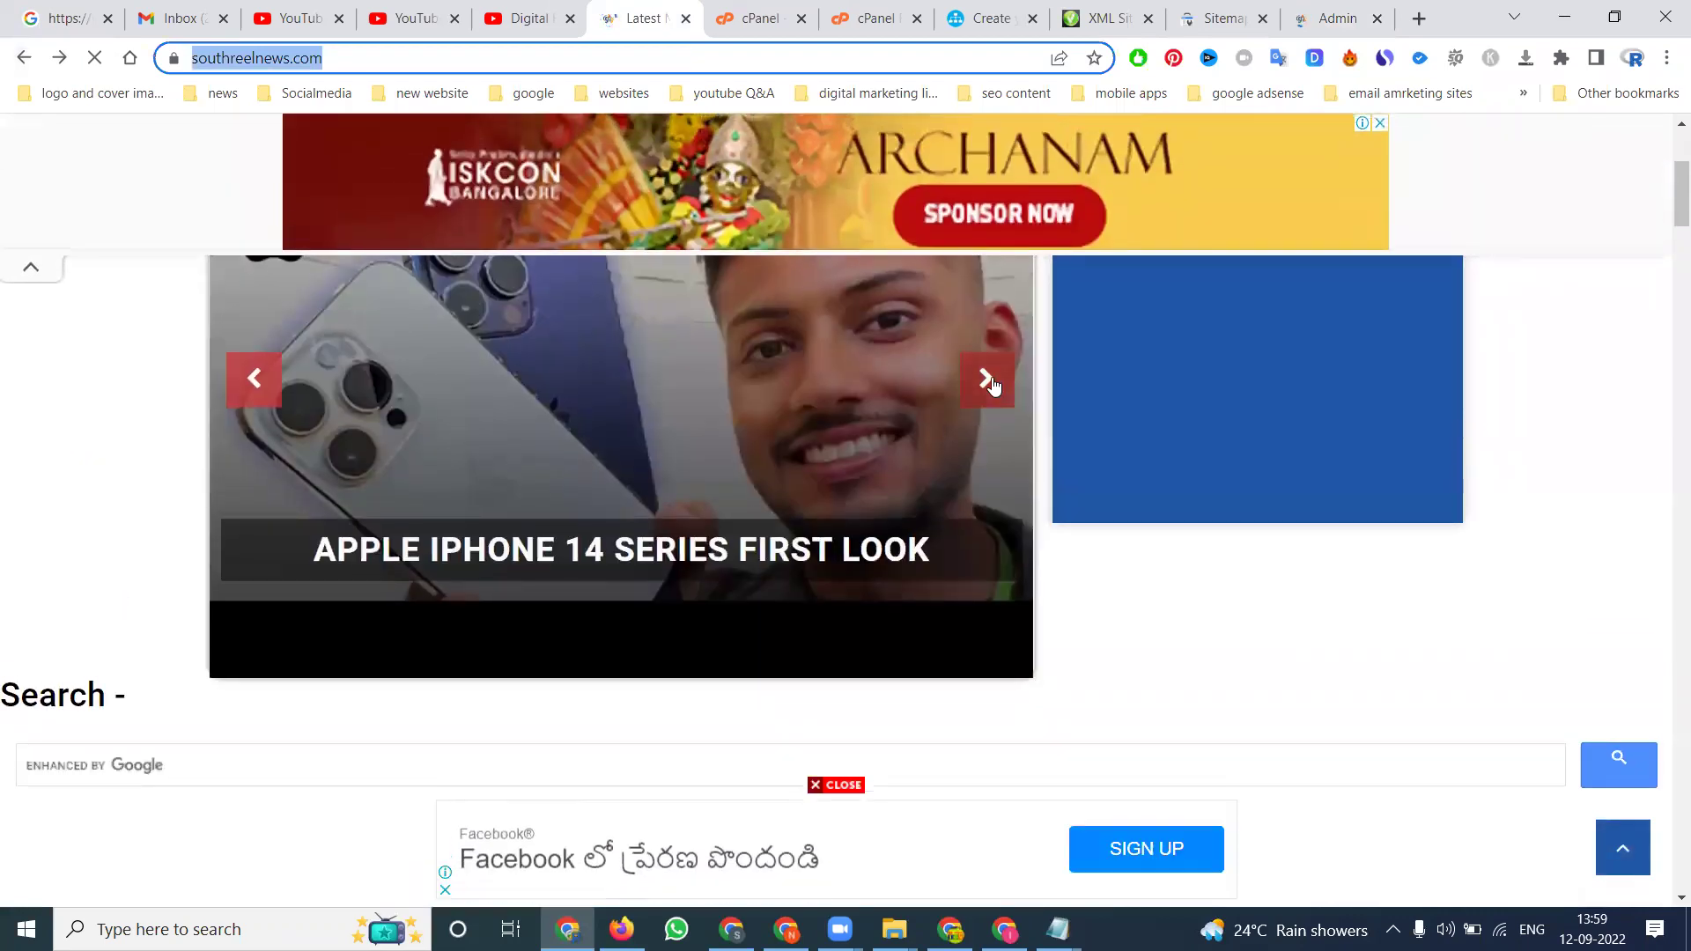
pyautogui.click(989, 380)
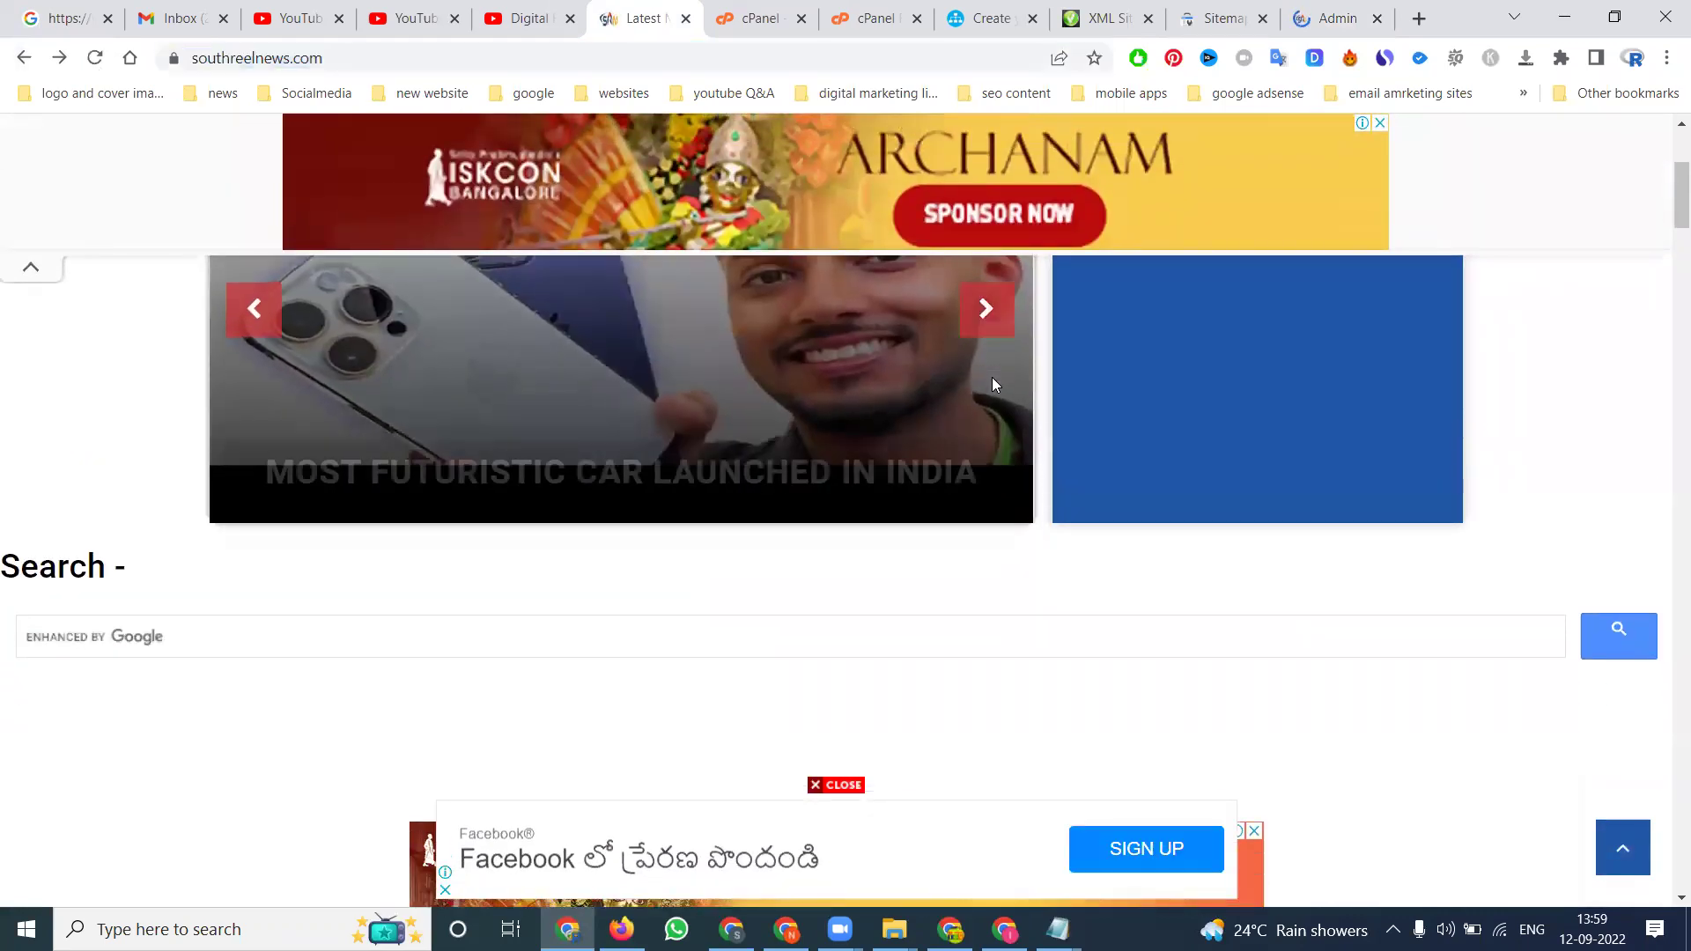
pyautogui.click(987, 335)
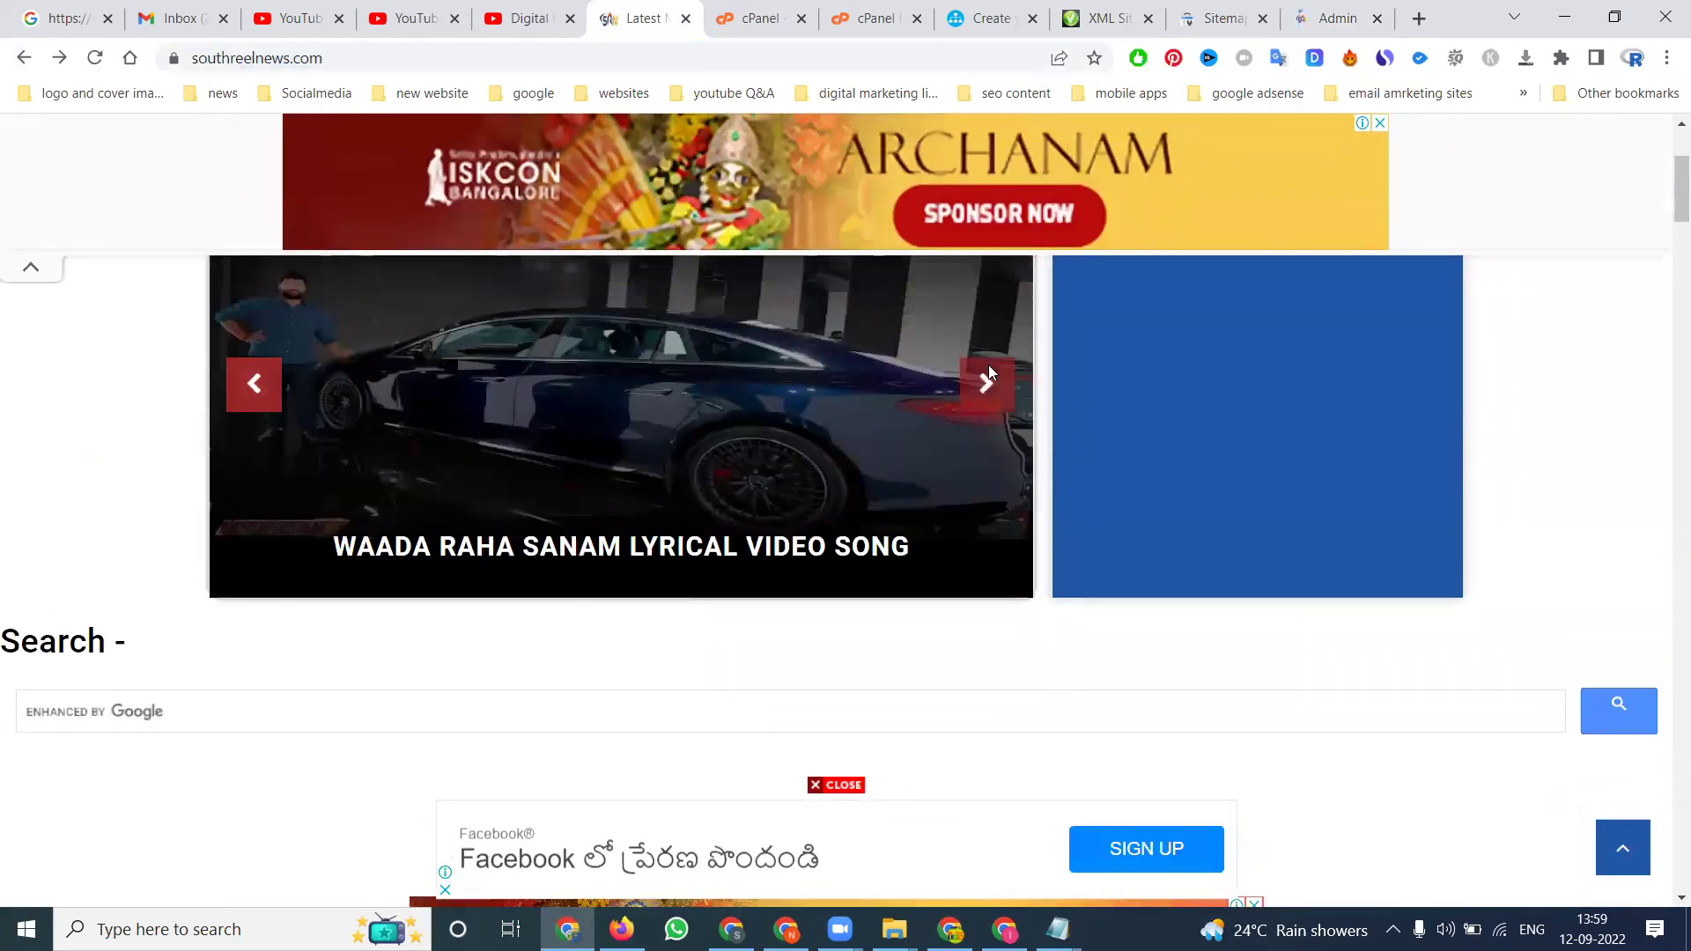
pyautogui.click(987, 533)
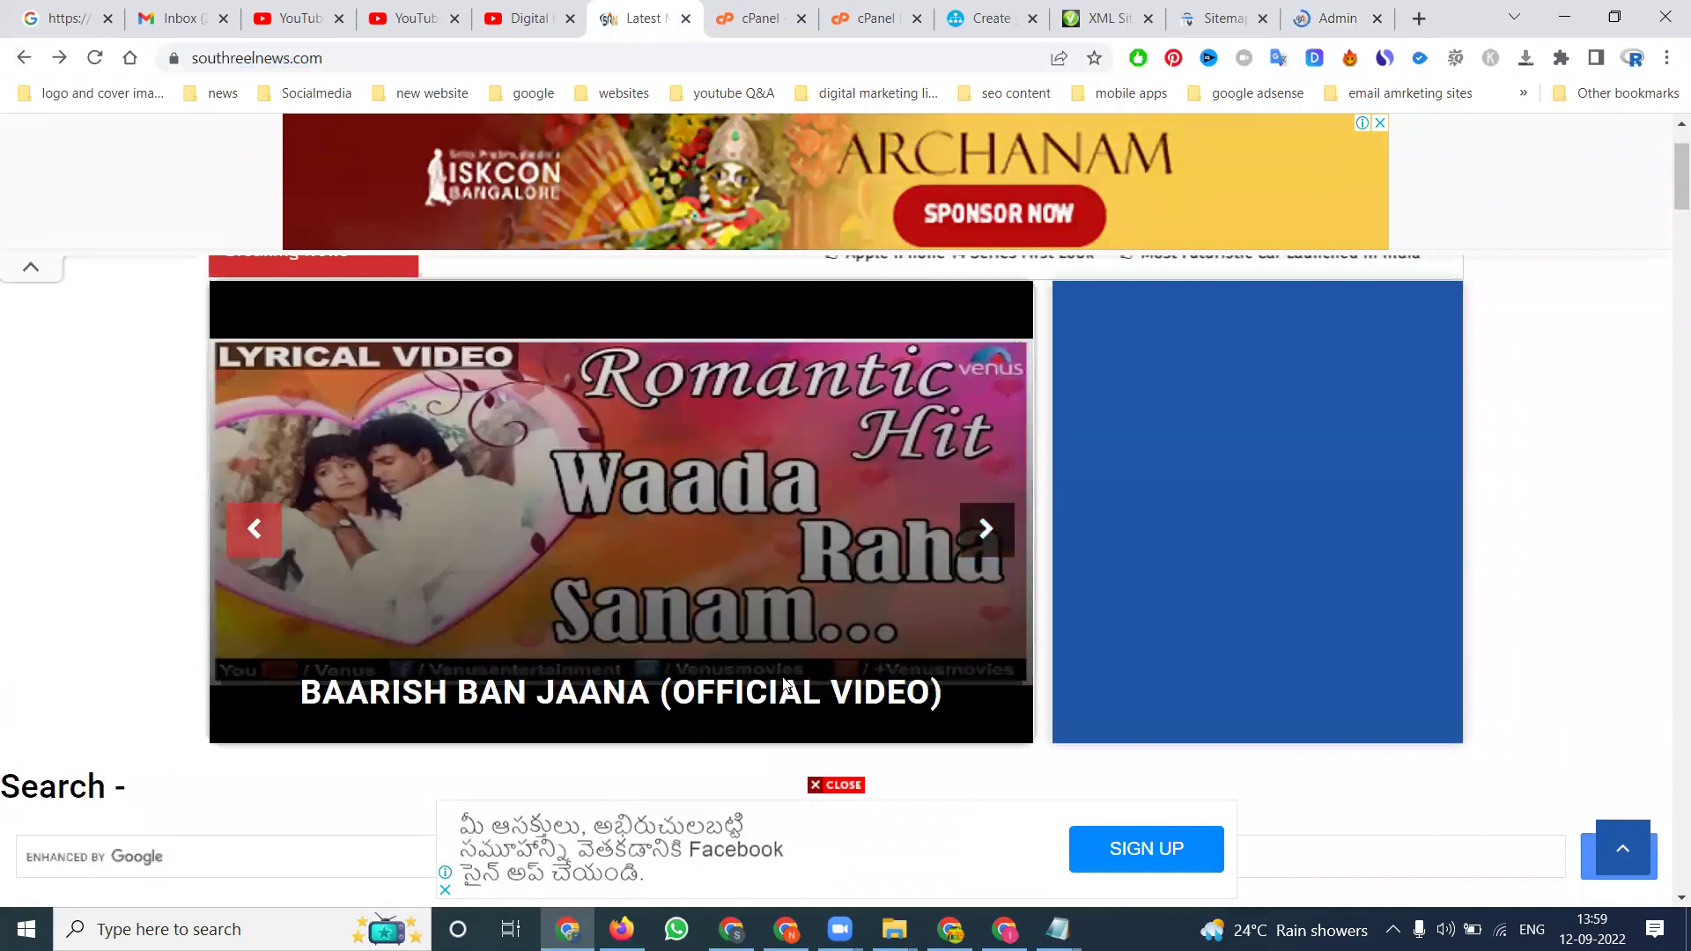
# - Open the Baarish Ban Jaana video page, see the disallowed-characters error, and return to the admin tab
pyautogui.click(738, 705)
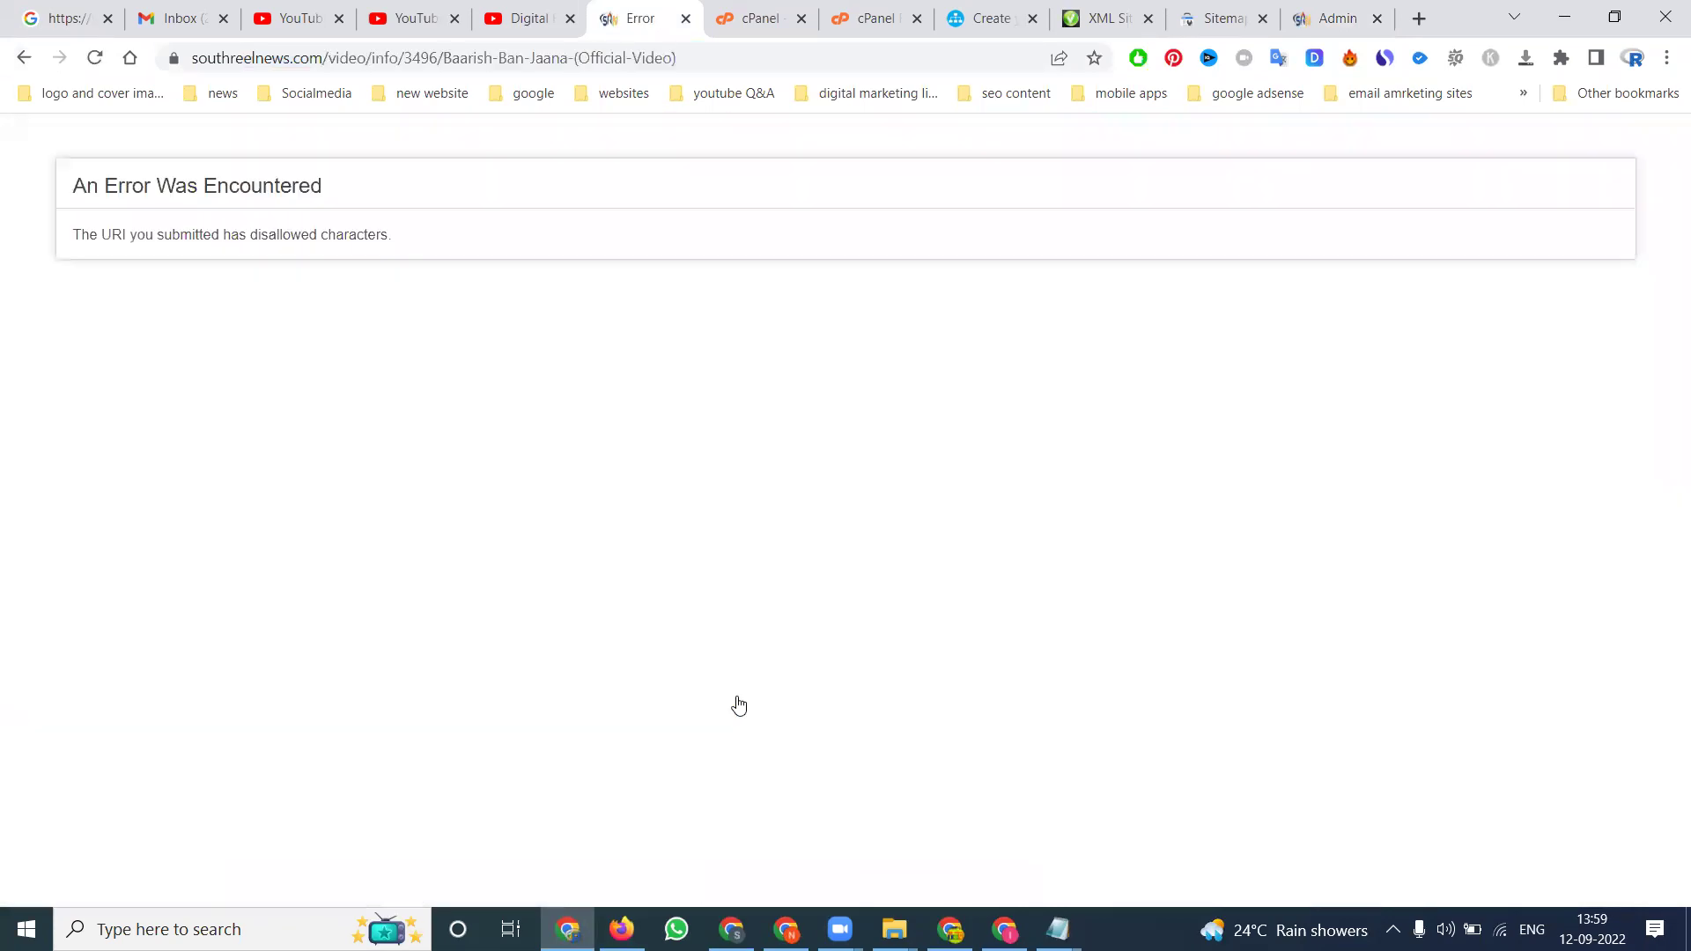
pyautogui.click(23, 60)
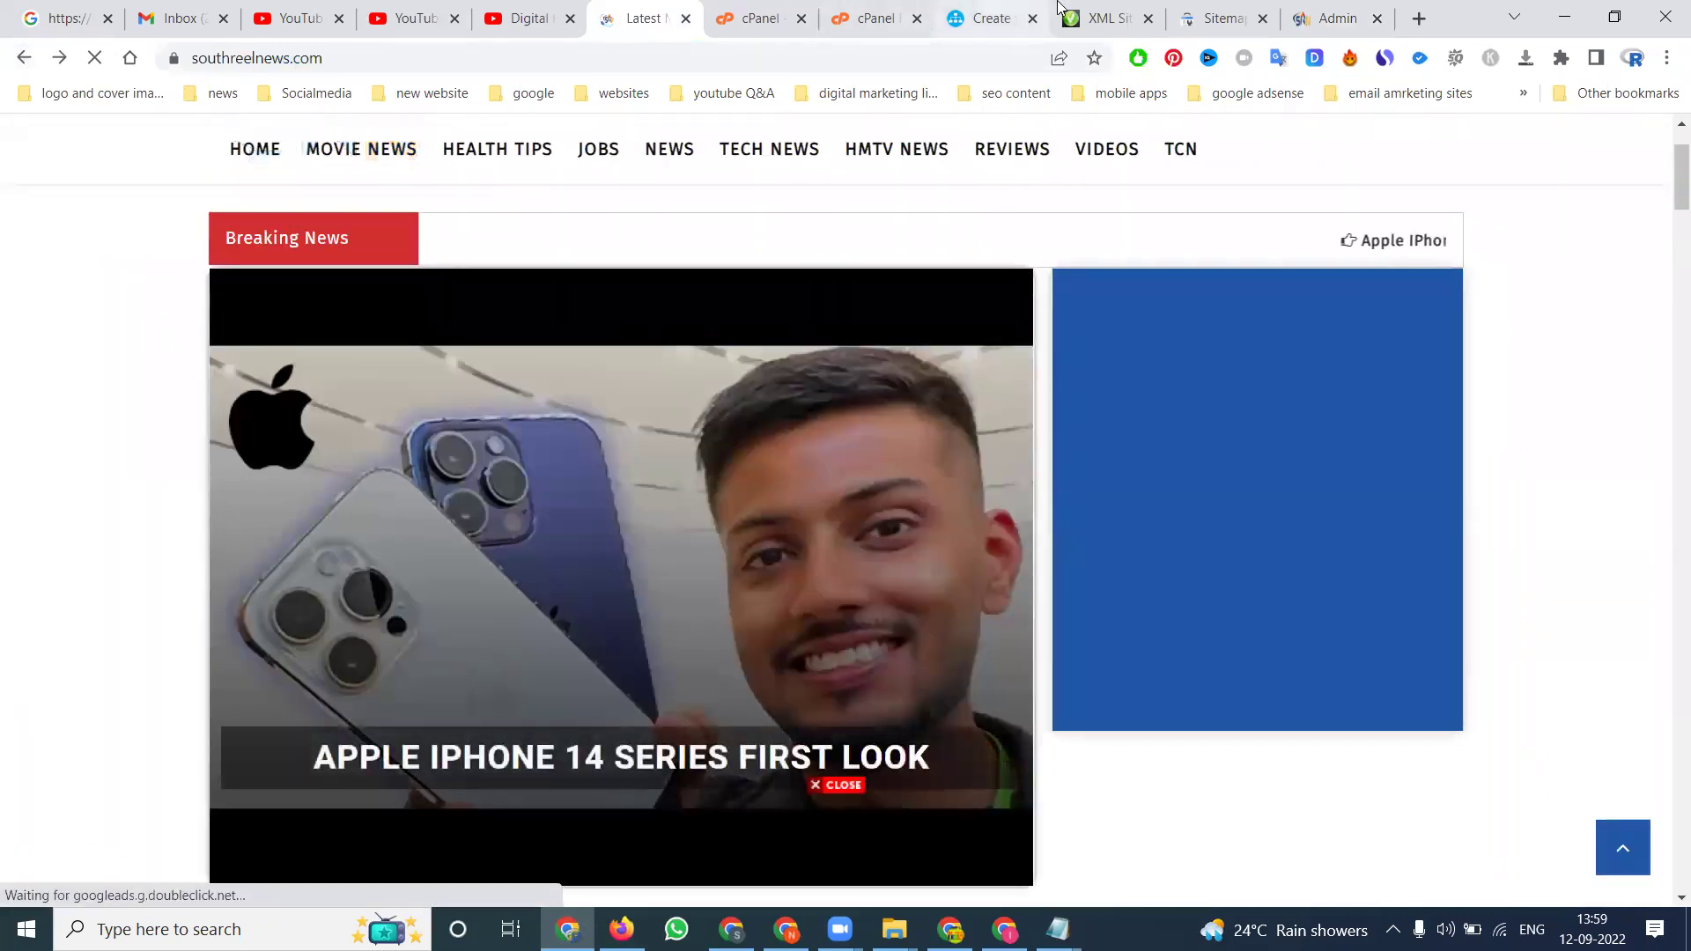
pyautogui.click(1337, 16)
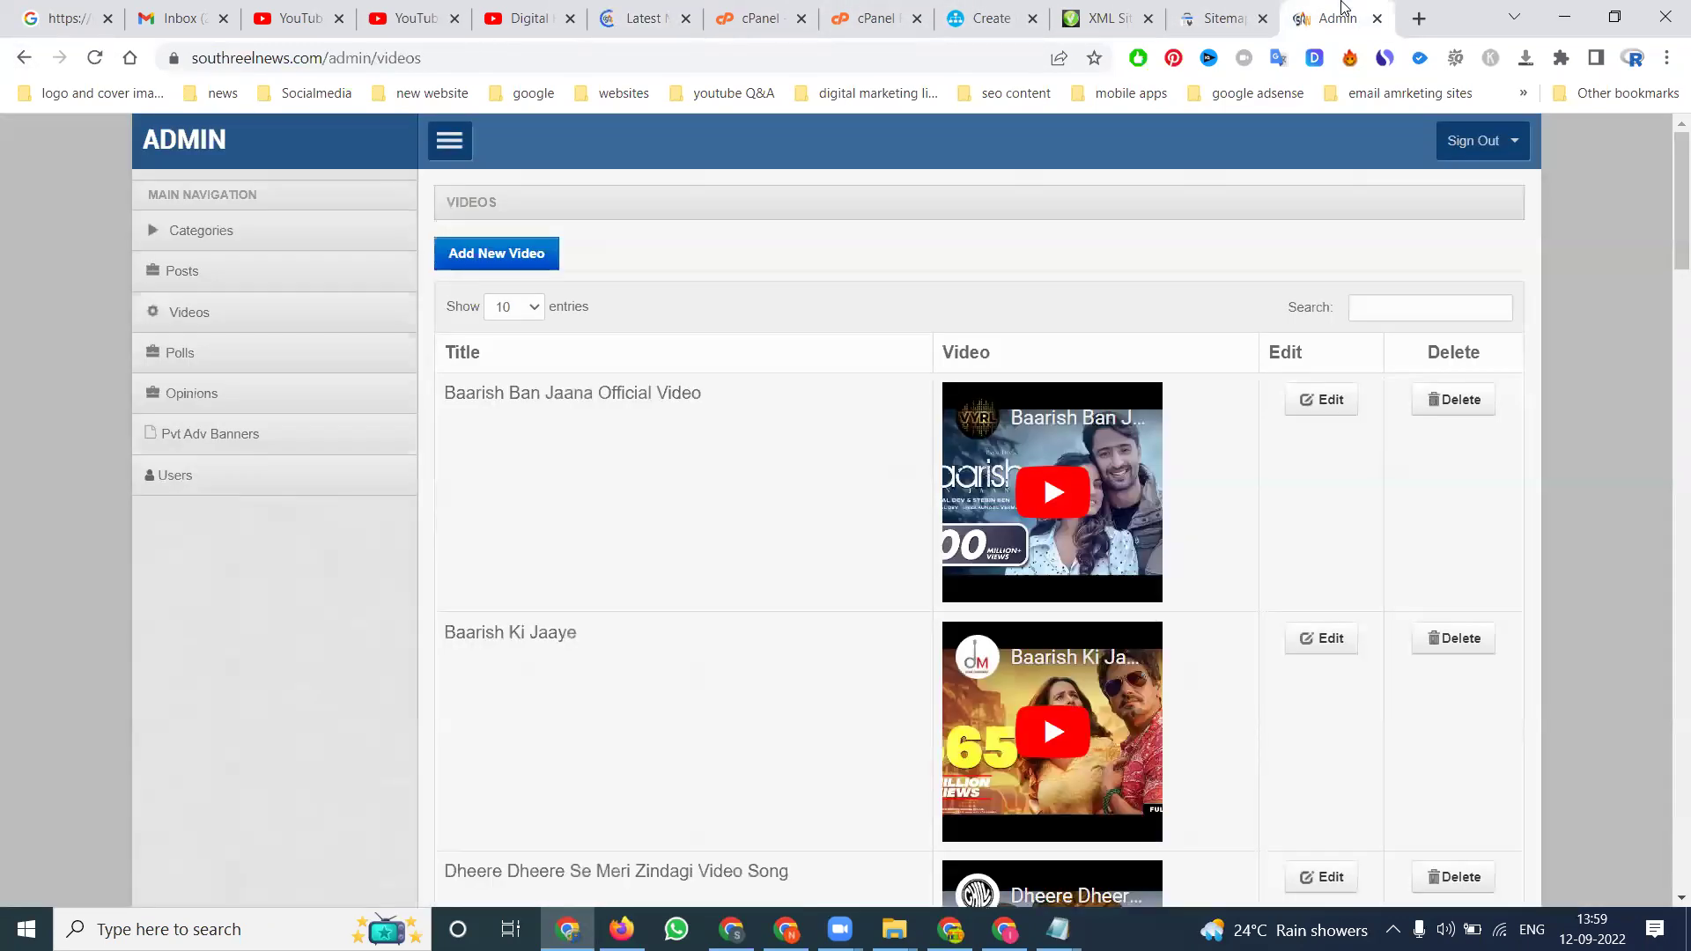
# - Open the Baarish Ban Jaana Official Video page from the home carousel
pyautogui.click(623, 12)
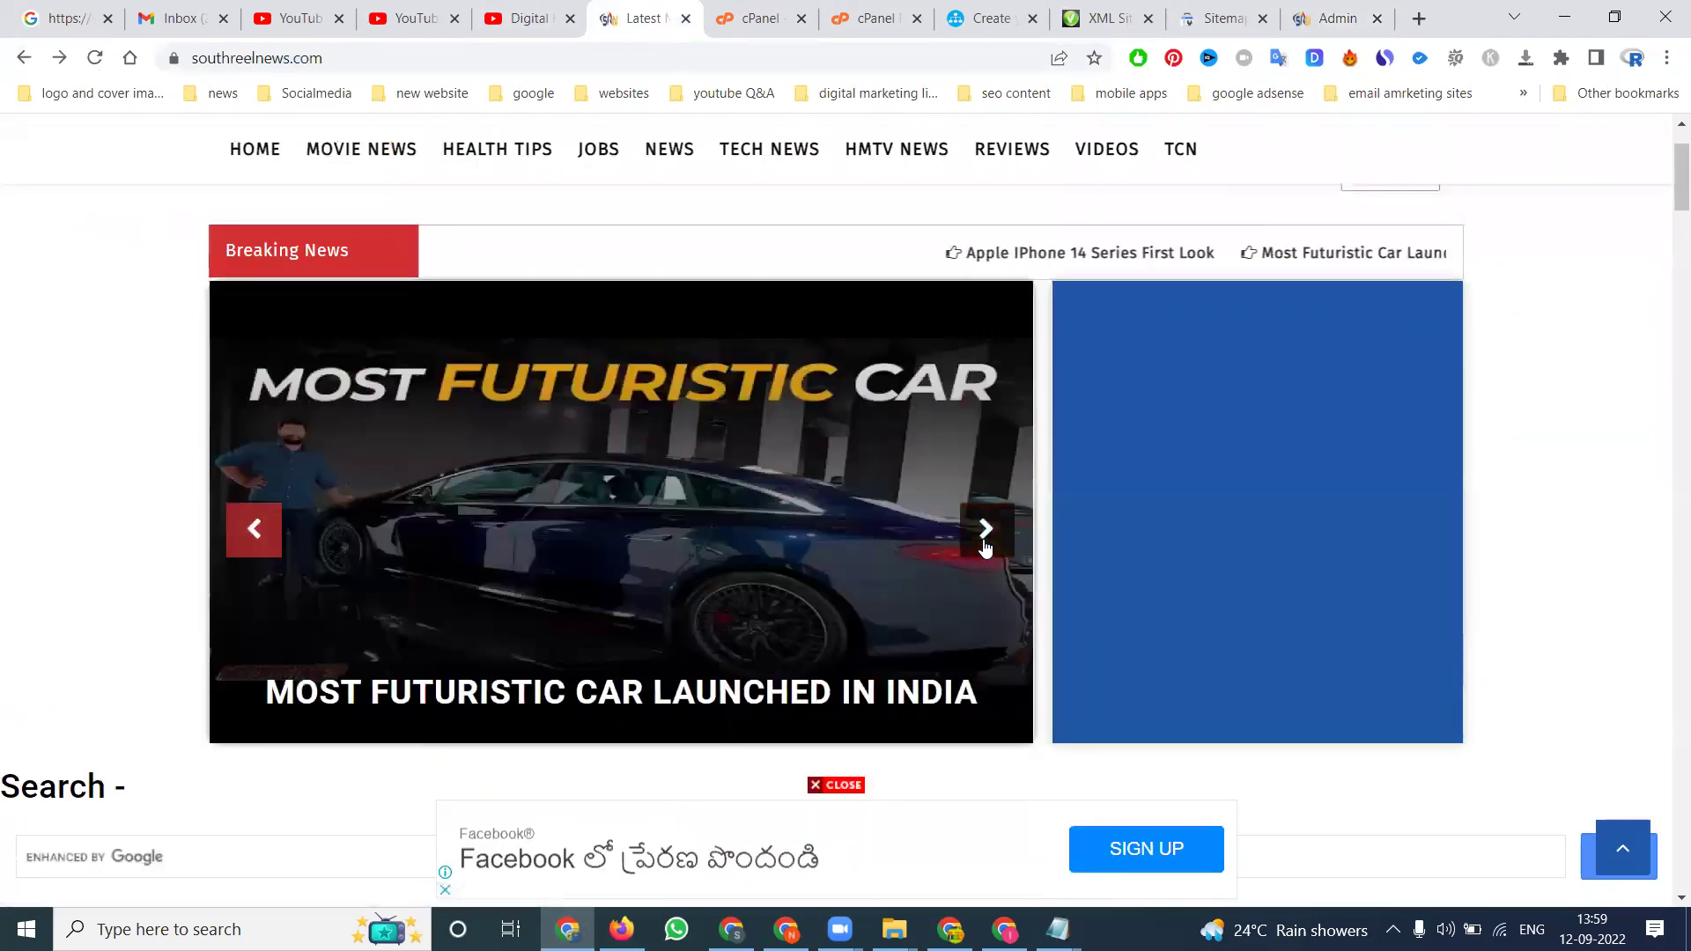
pyautogui.click(985, 532)
pyautogui.click(986, 531)
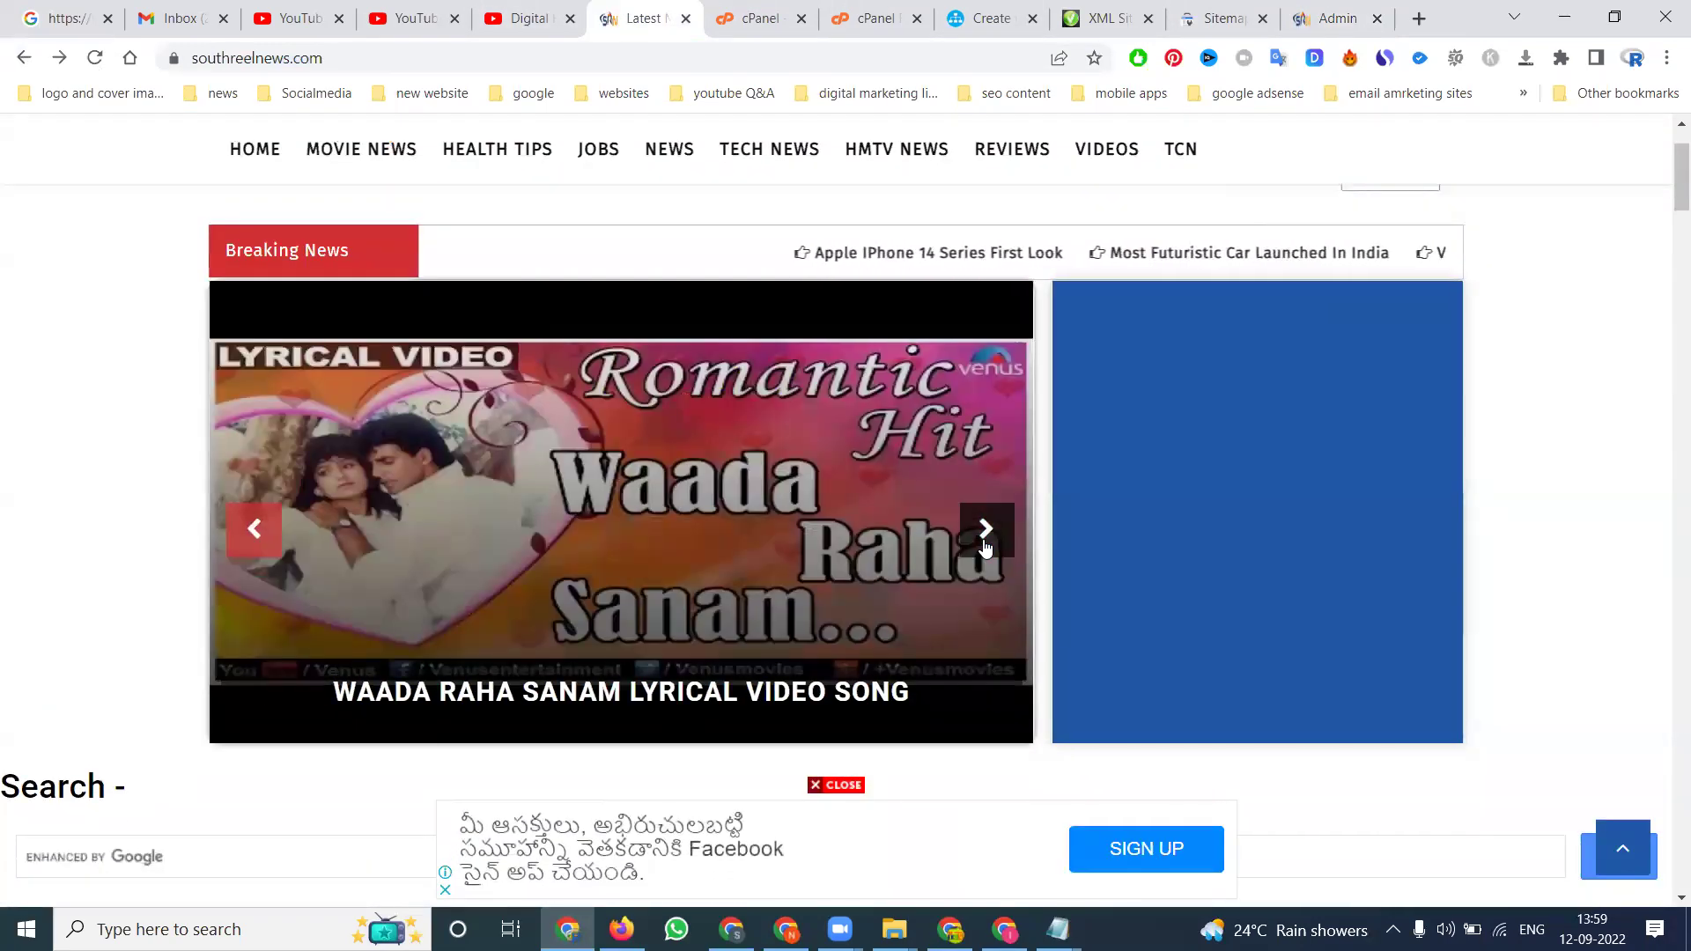
pyautogui.click(713, 696)
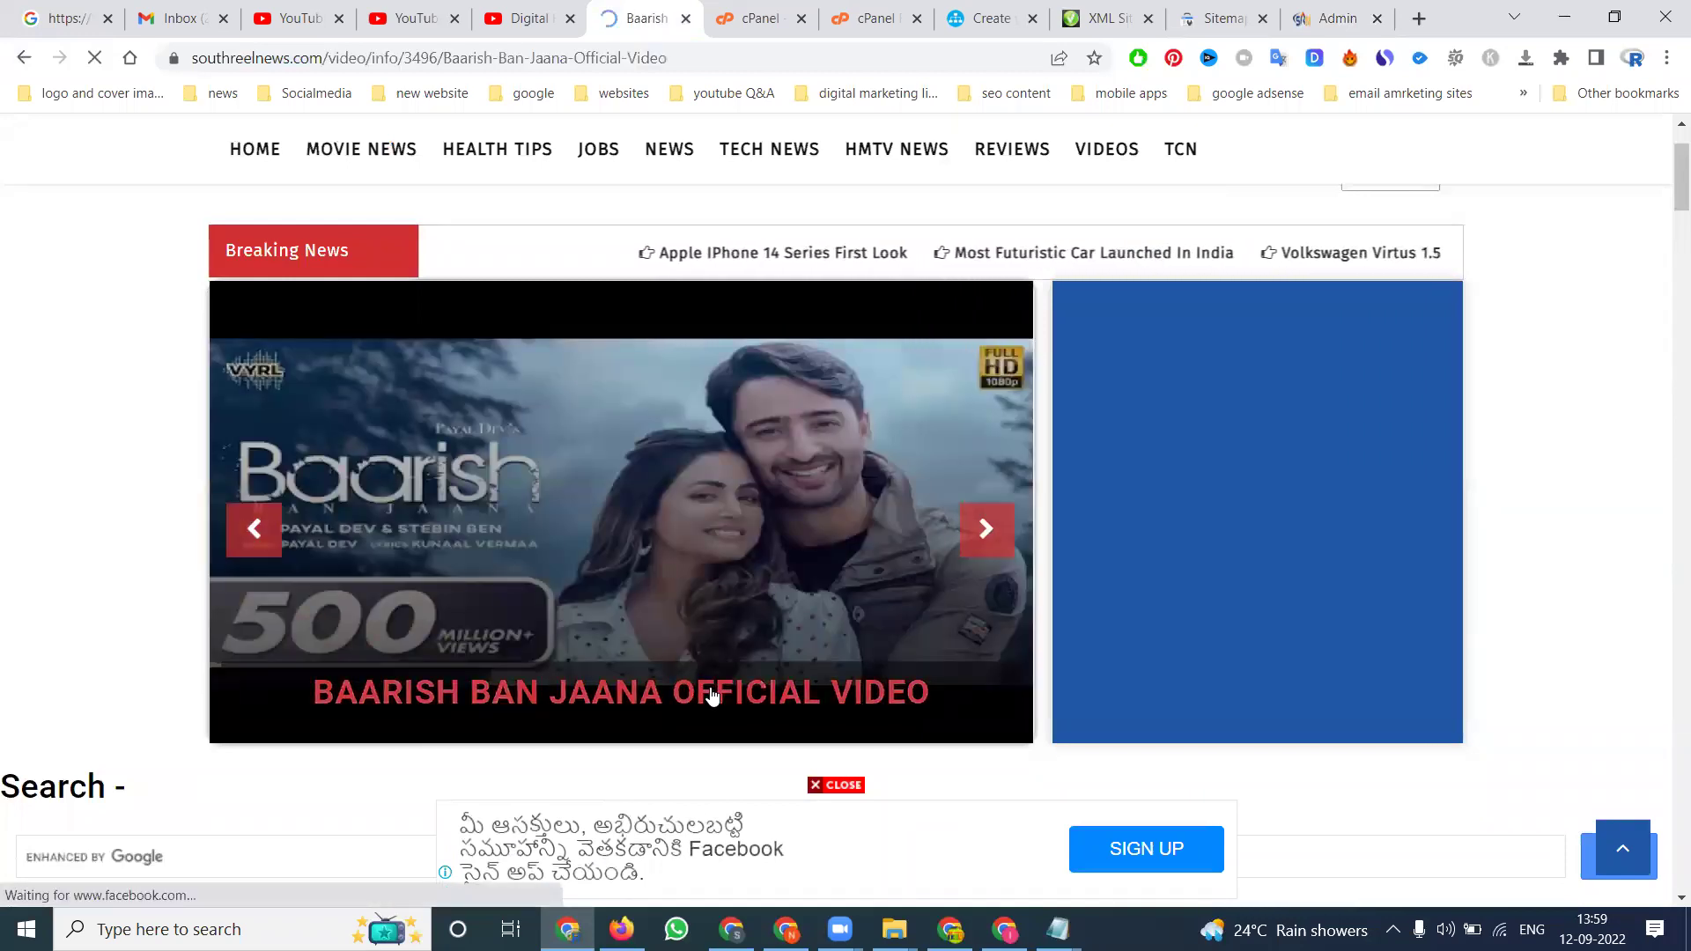
pyautogui.scroll(-10, 763, 658)
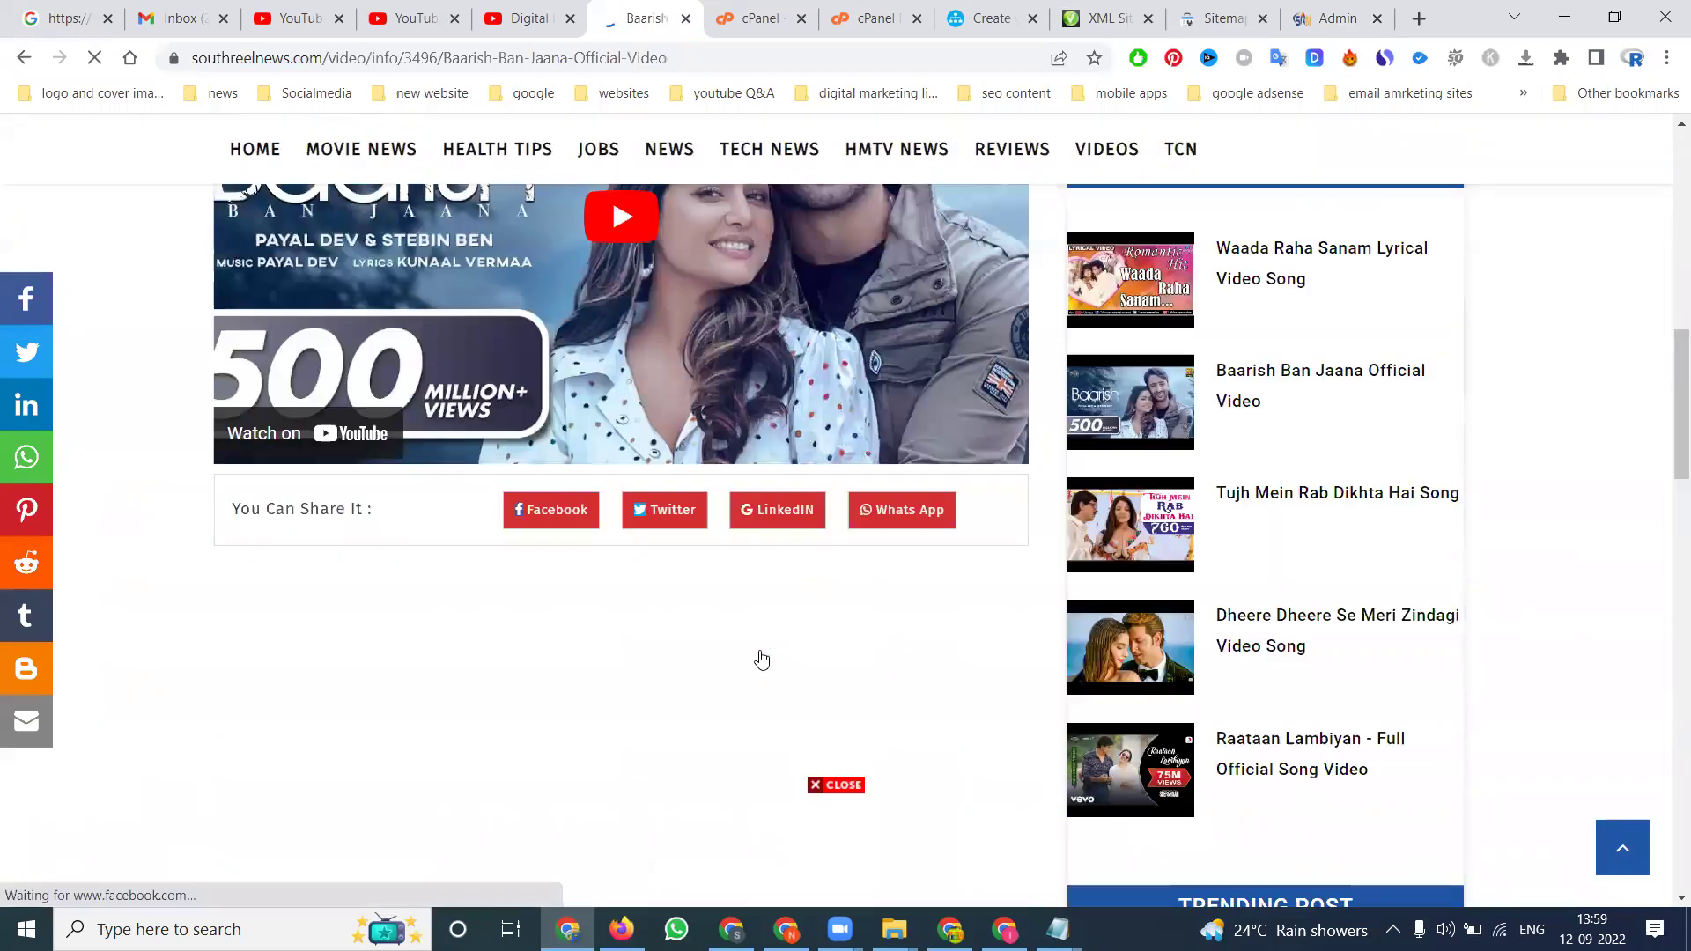
pyautogui.scroll(2, 736, 679)
pyautogui.scroll(4, 739, 635)
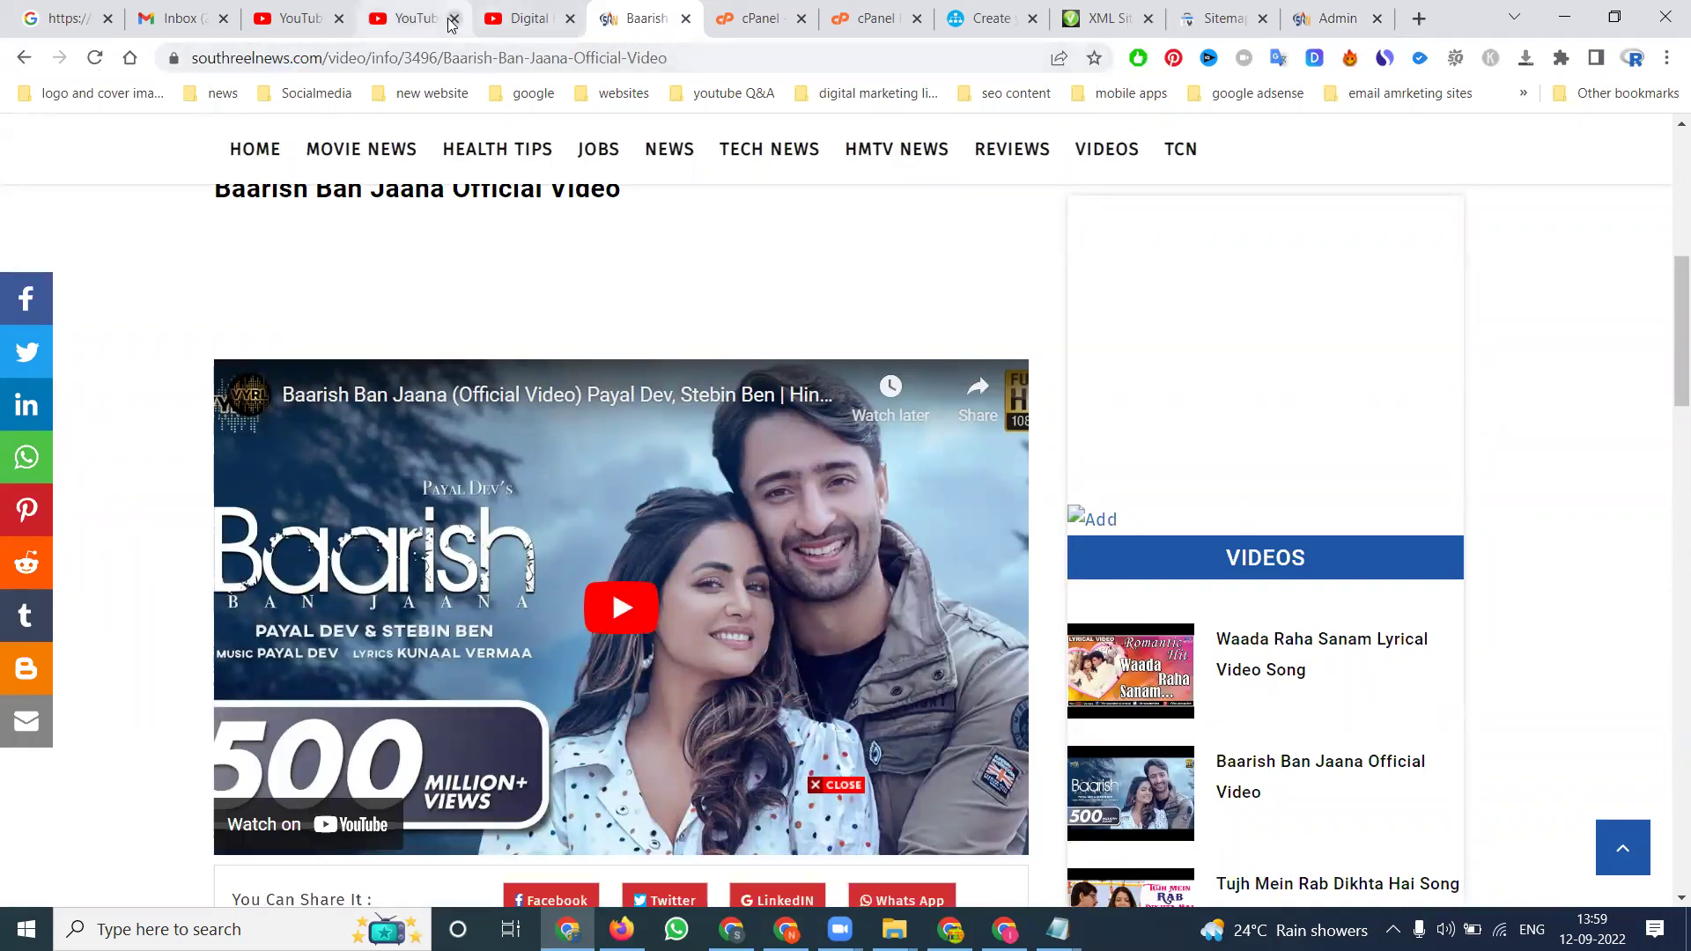
# - Review the error notes in Notepad, then reload the video page so it loads cleanly
pyautogui.click(1058, 929)
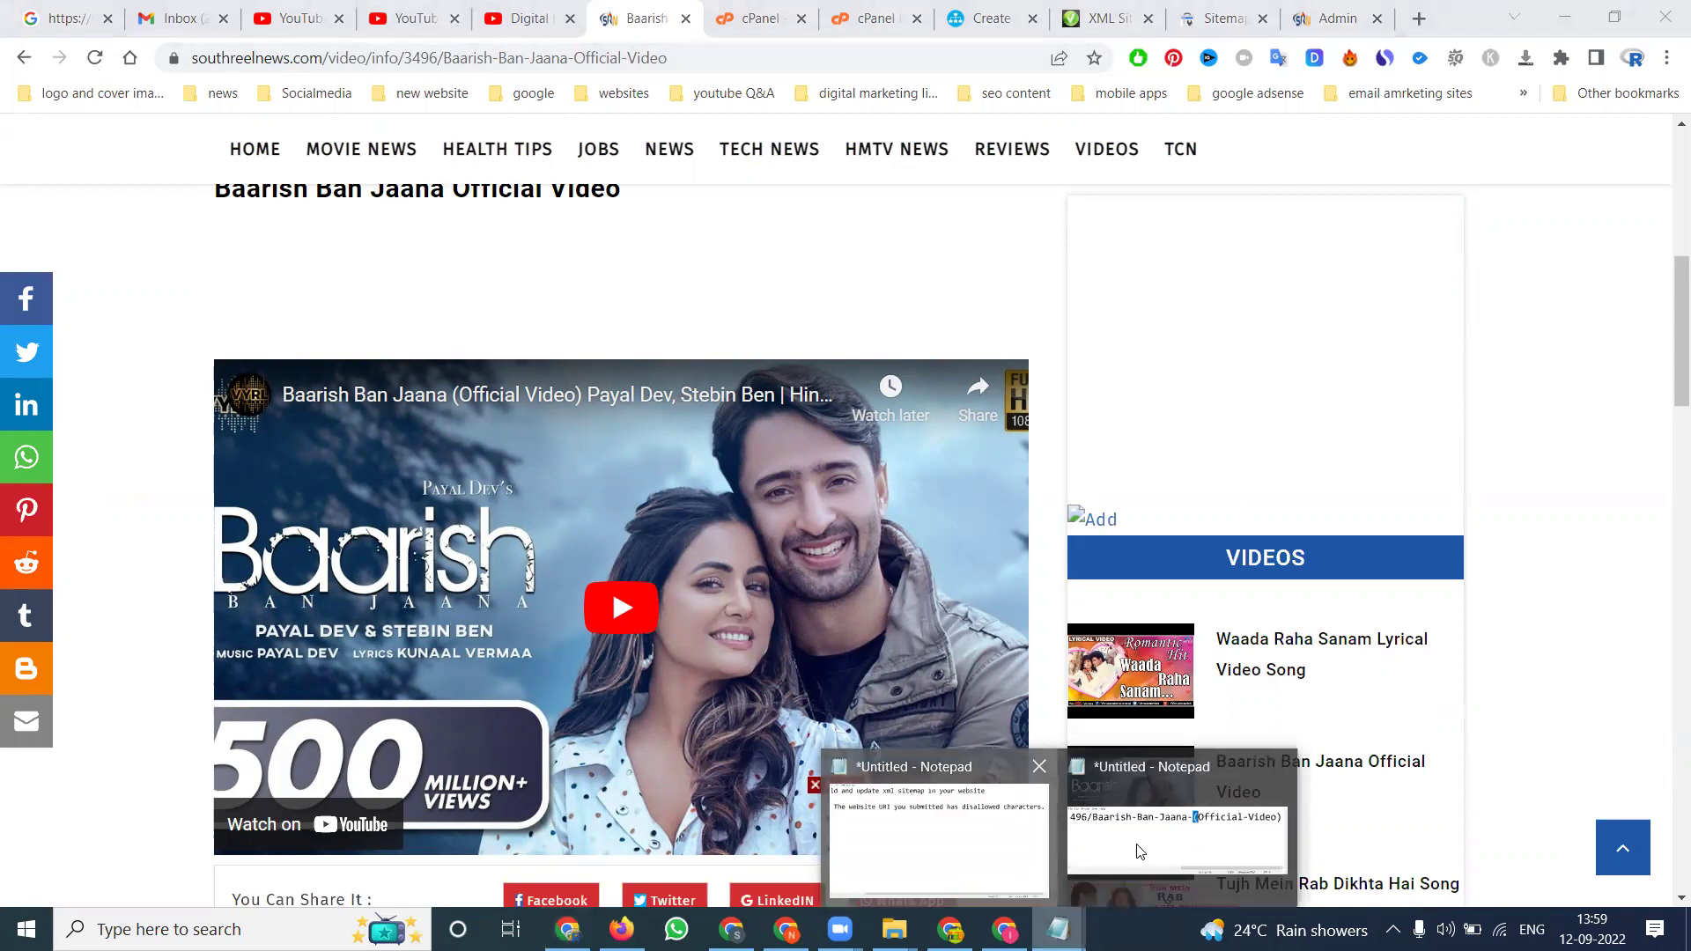
pyautogui.click(939, 841)
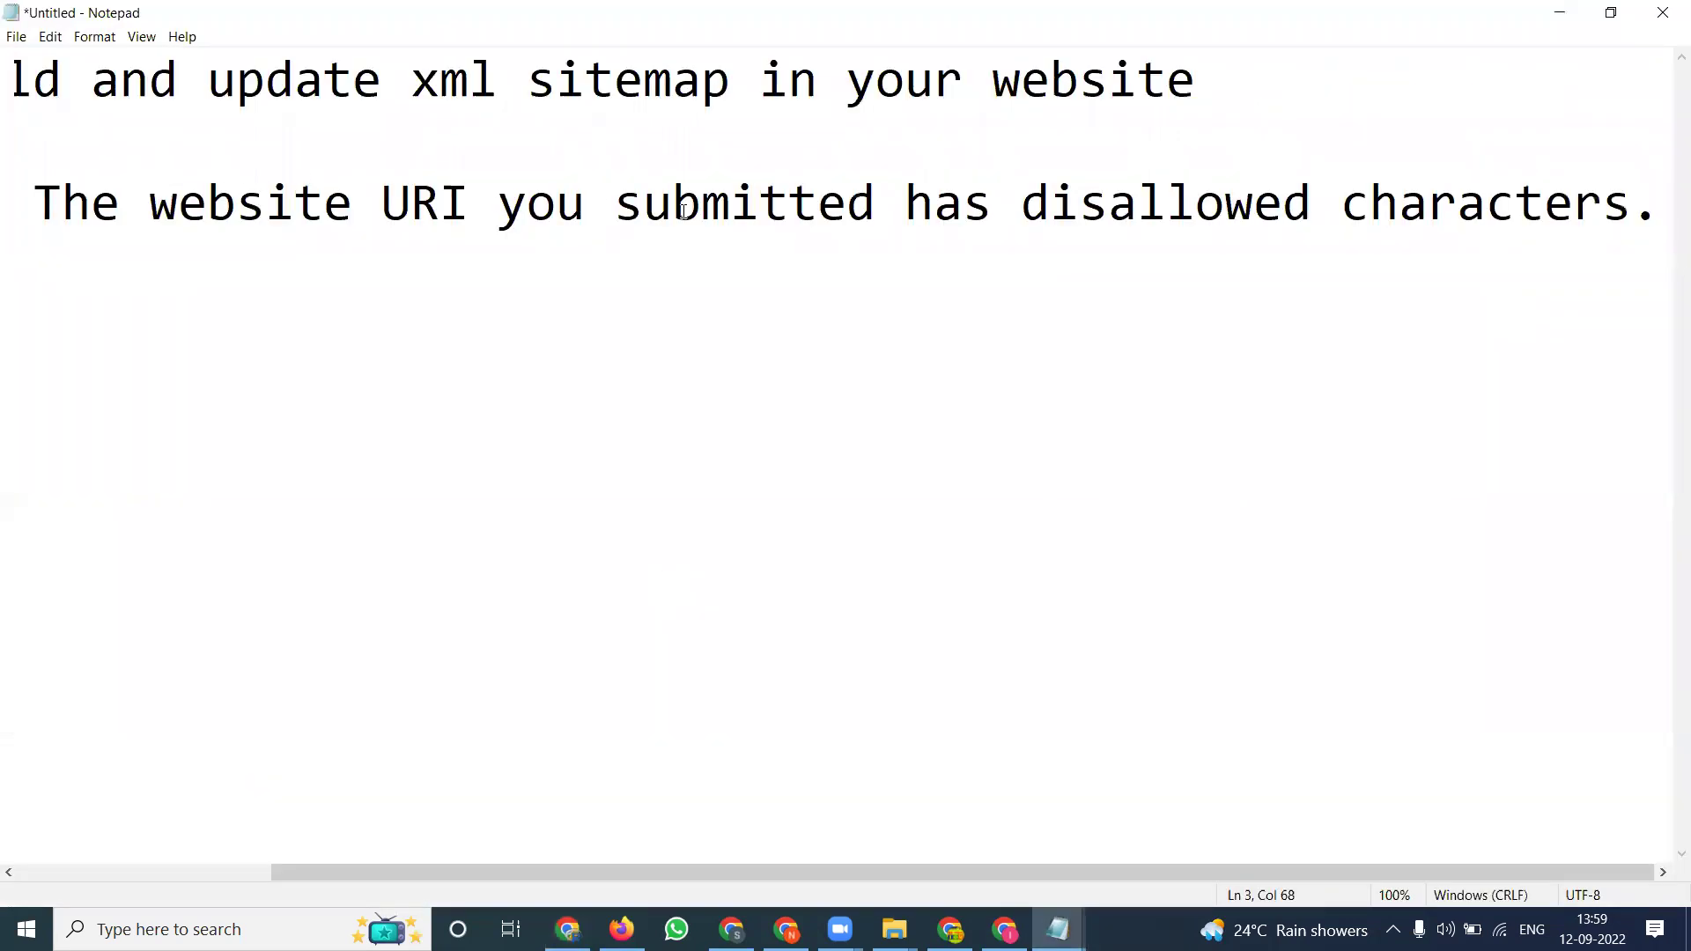
pyautogui.click(1558, 14)
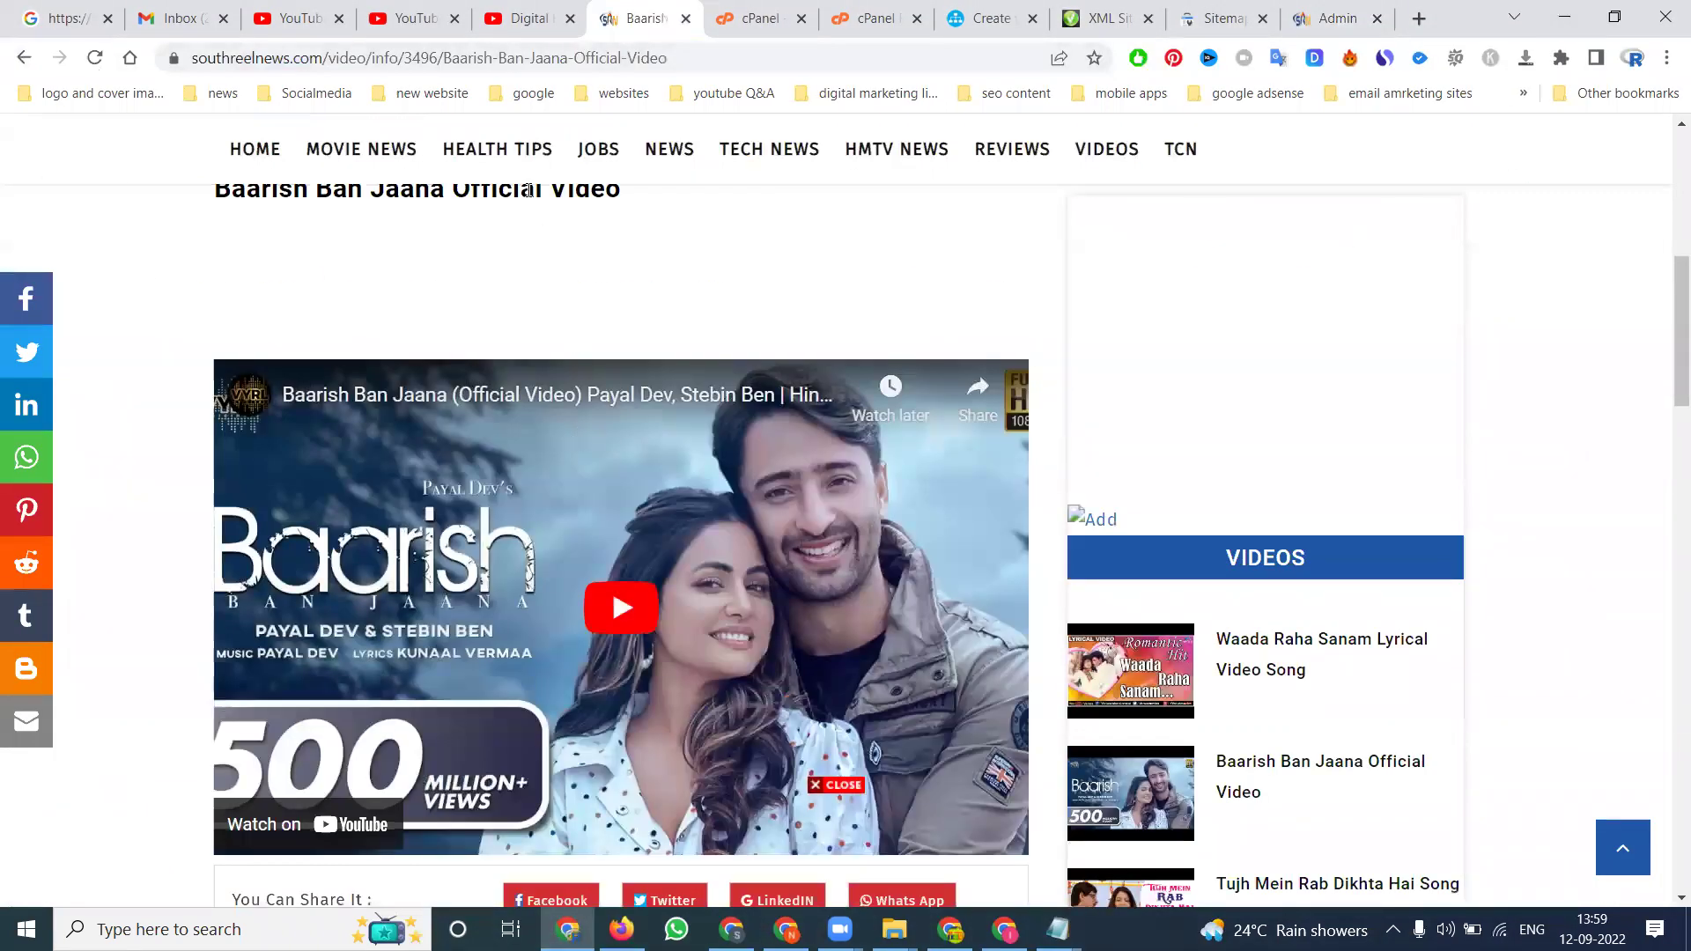
pyautogui.click(85, 57)
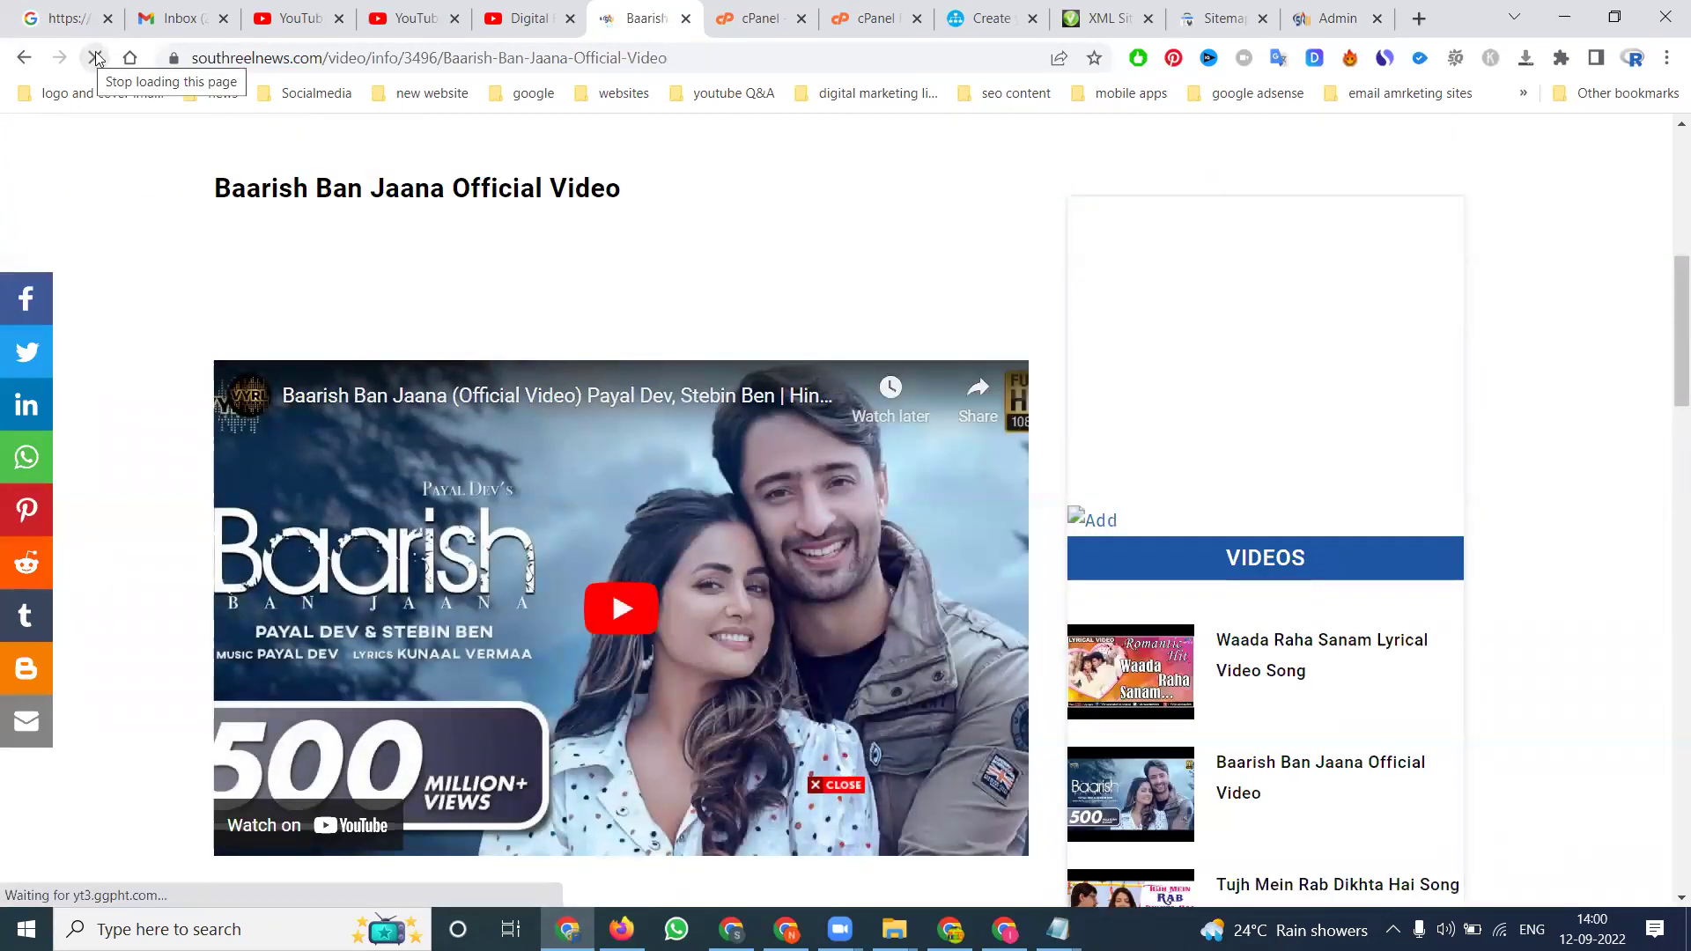
pyautogui.moveTo(443, 57); pyautogui.dragTo(673, 58)
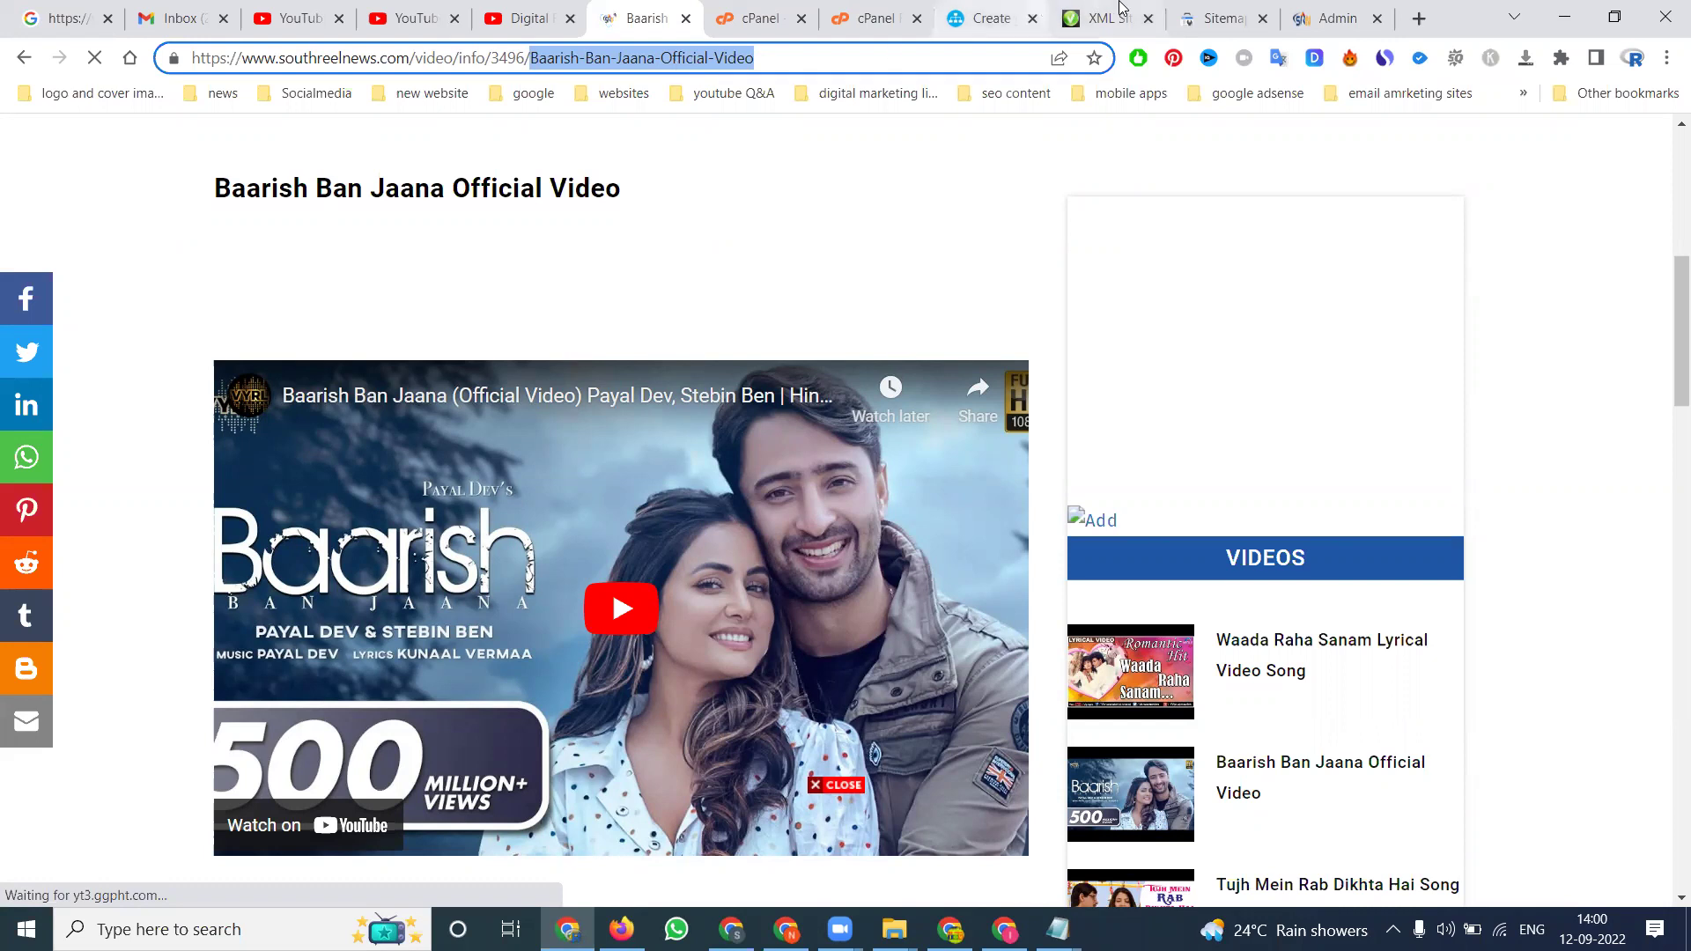
pyautogui.click(1303, 9)
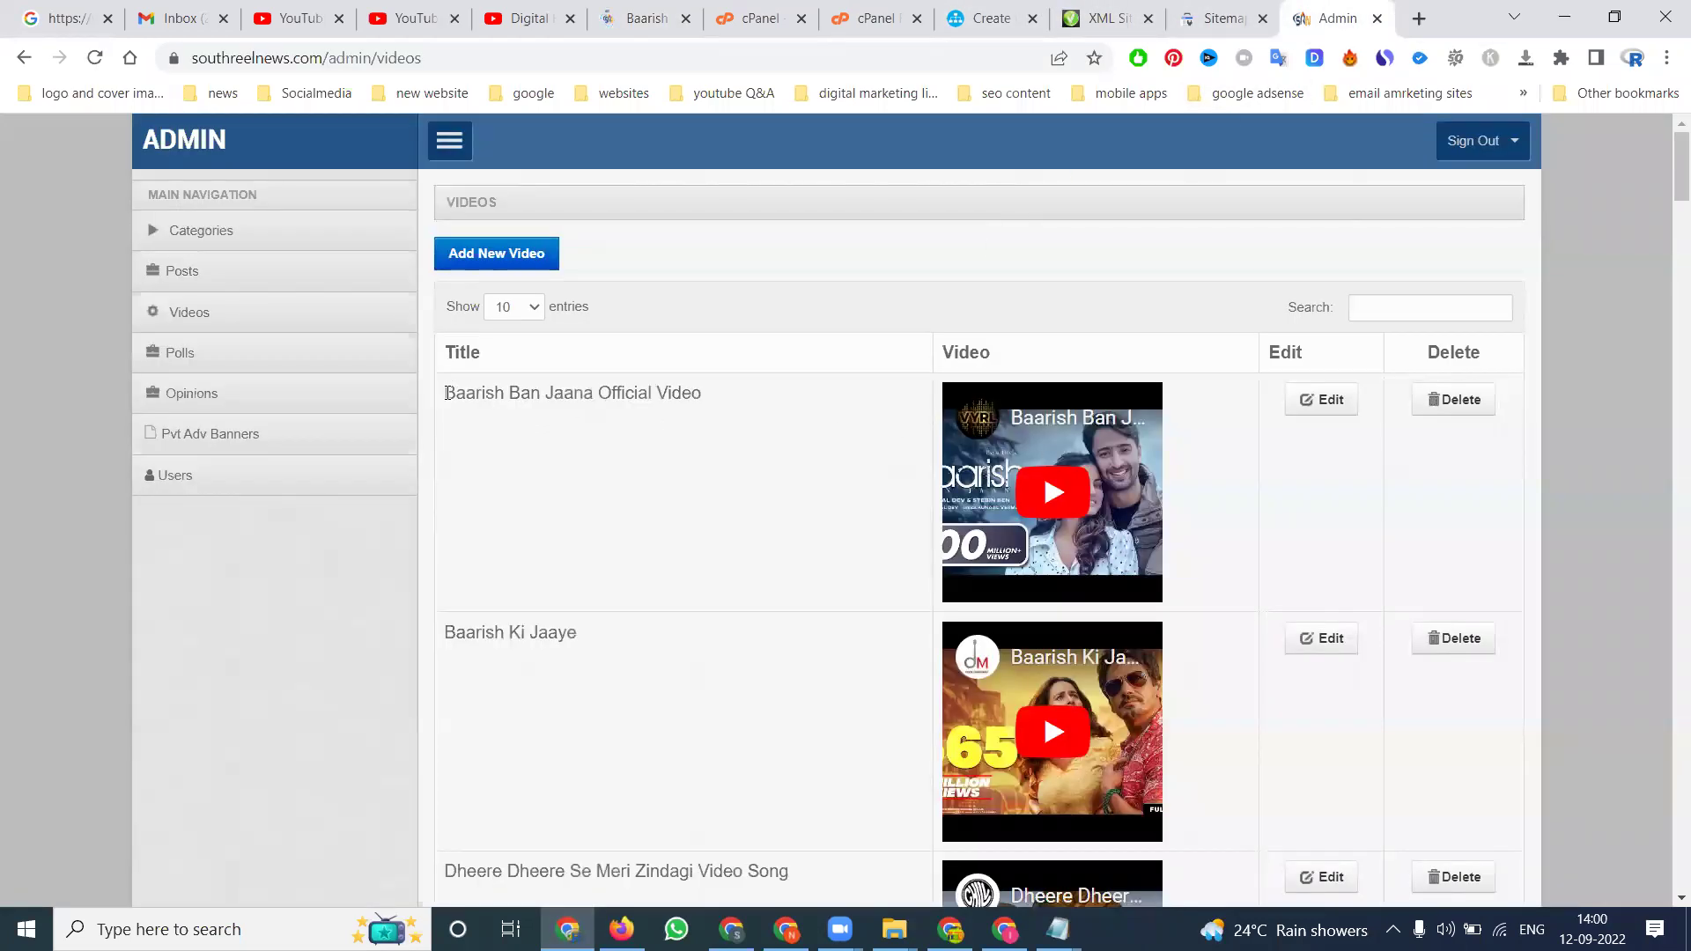
pyautogui.moveTo(445, 393); pyautogui.dragTo(761, 397)
pyautogui.click(648, 19)
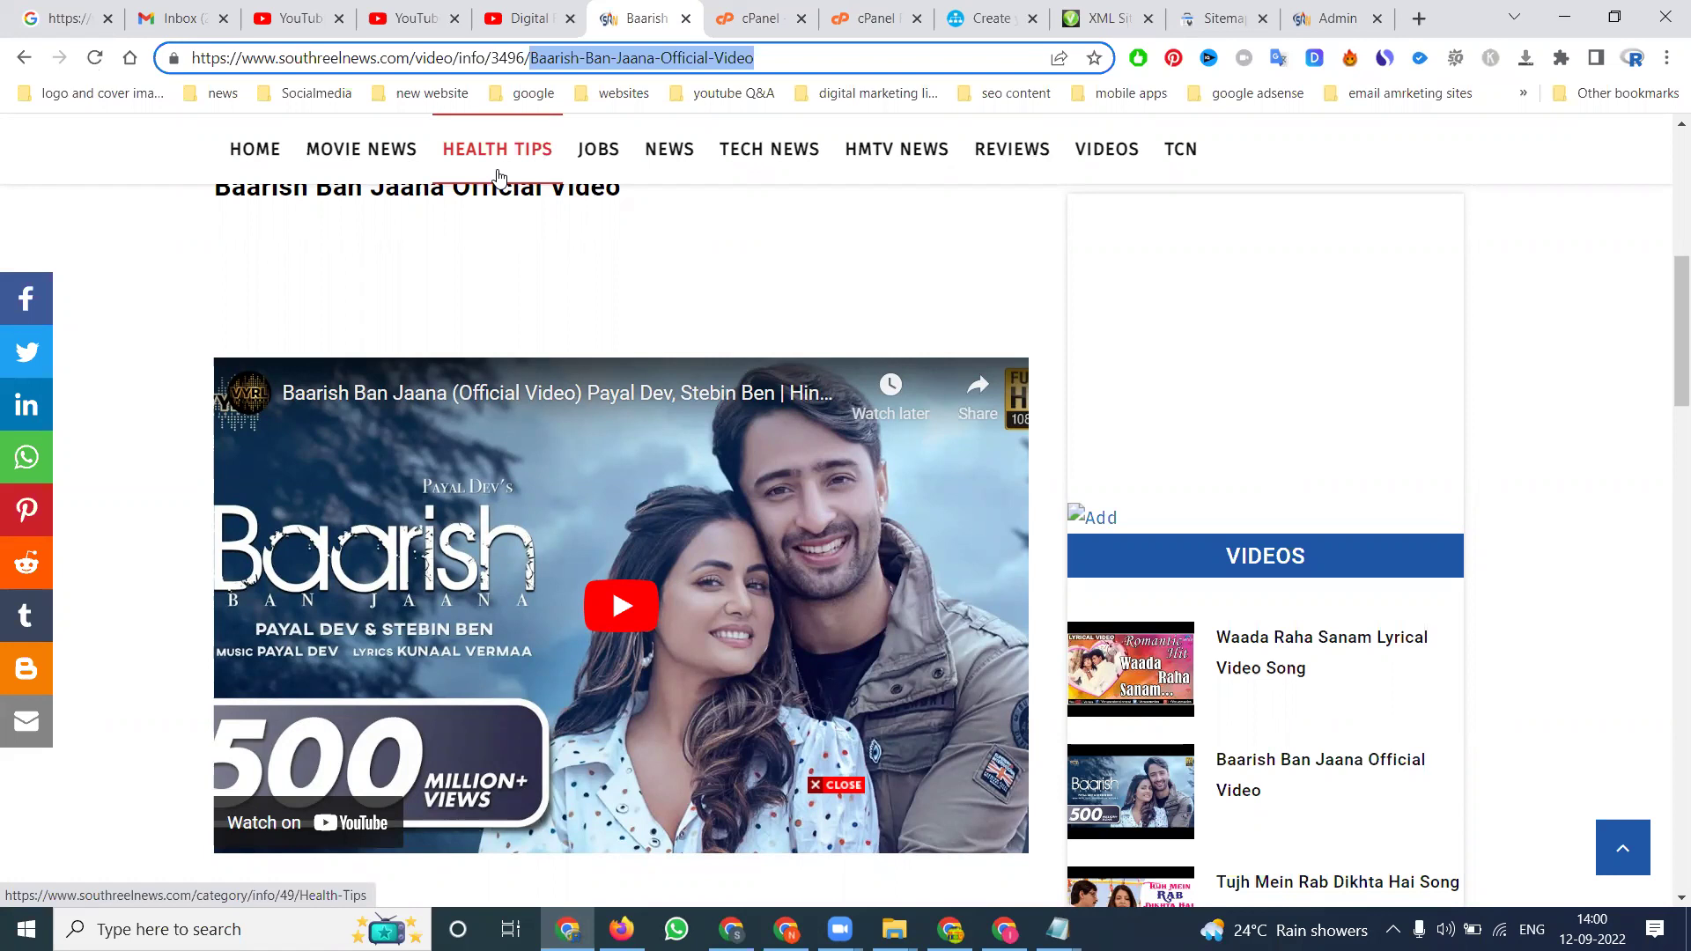
# - Switch to the Digital Rakesh channel's Videos tab listing its uploads
pyautogui.click(534, 26)
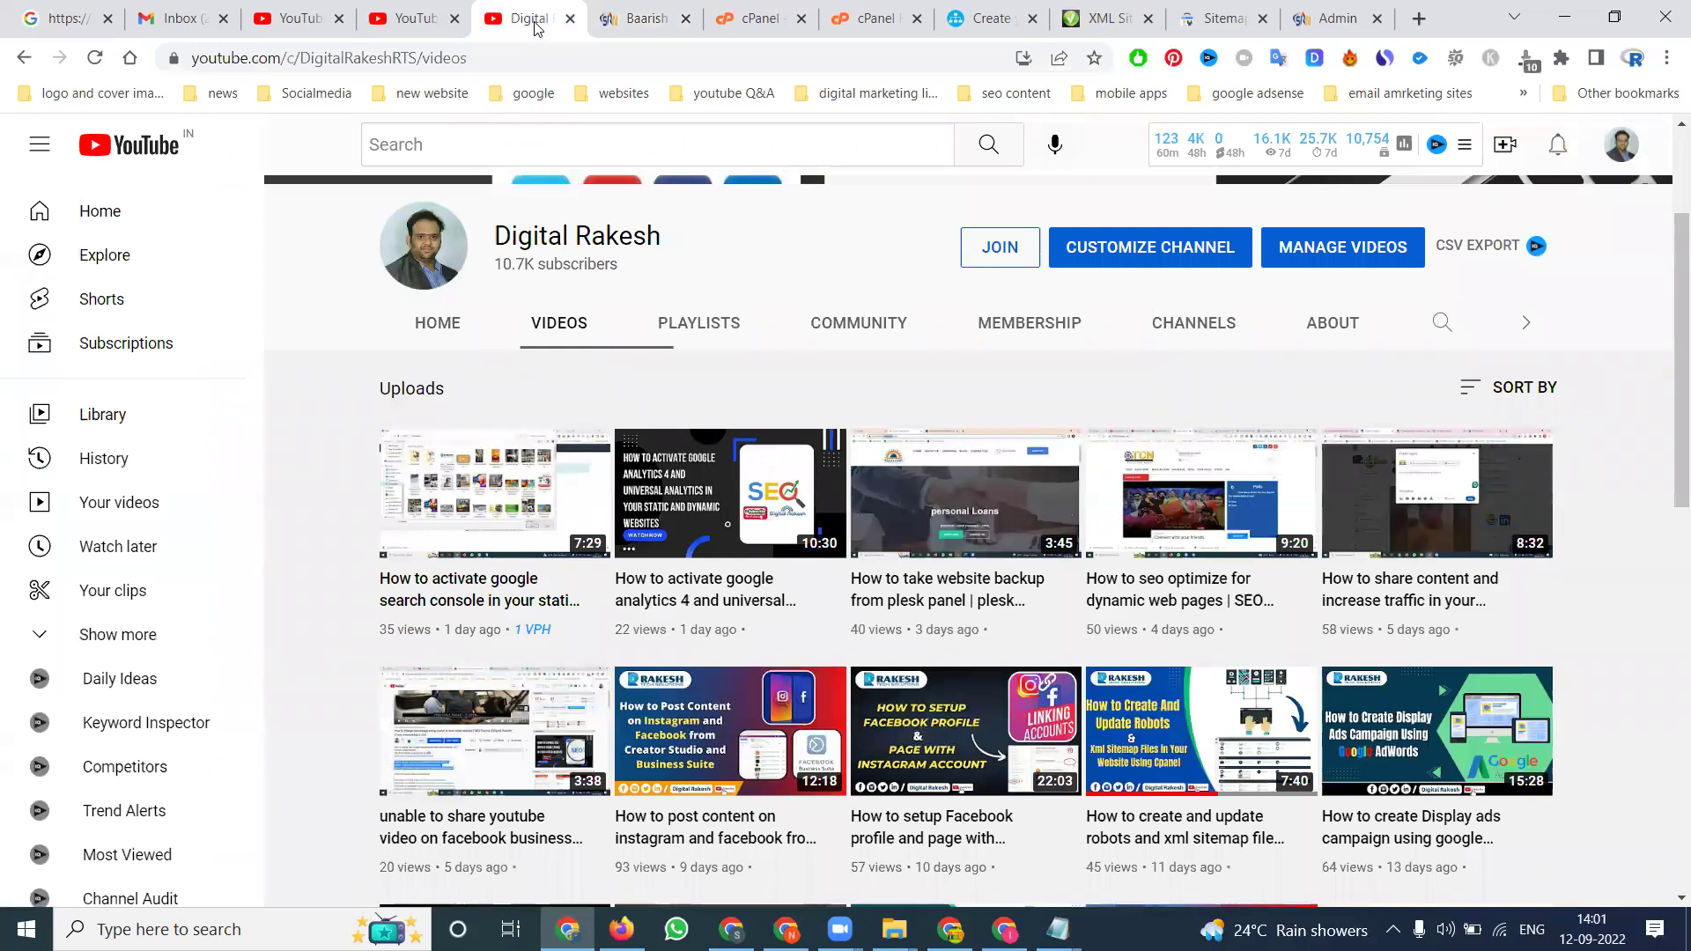
pyautogui.moveTo(975, 551)
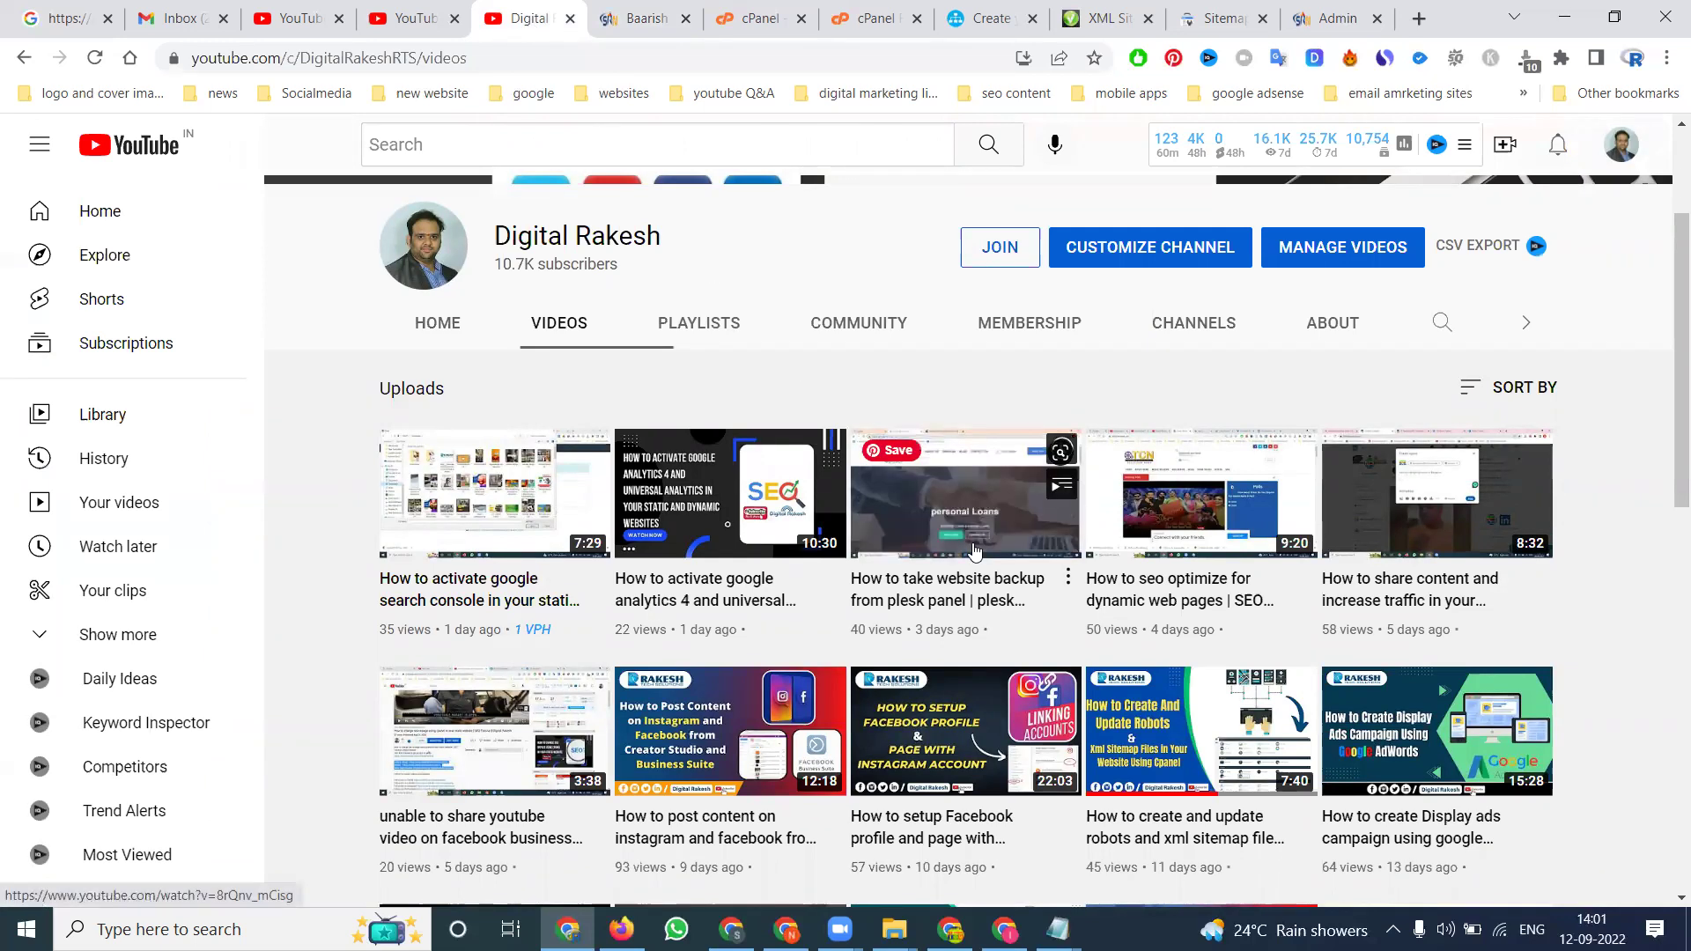